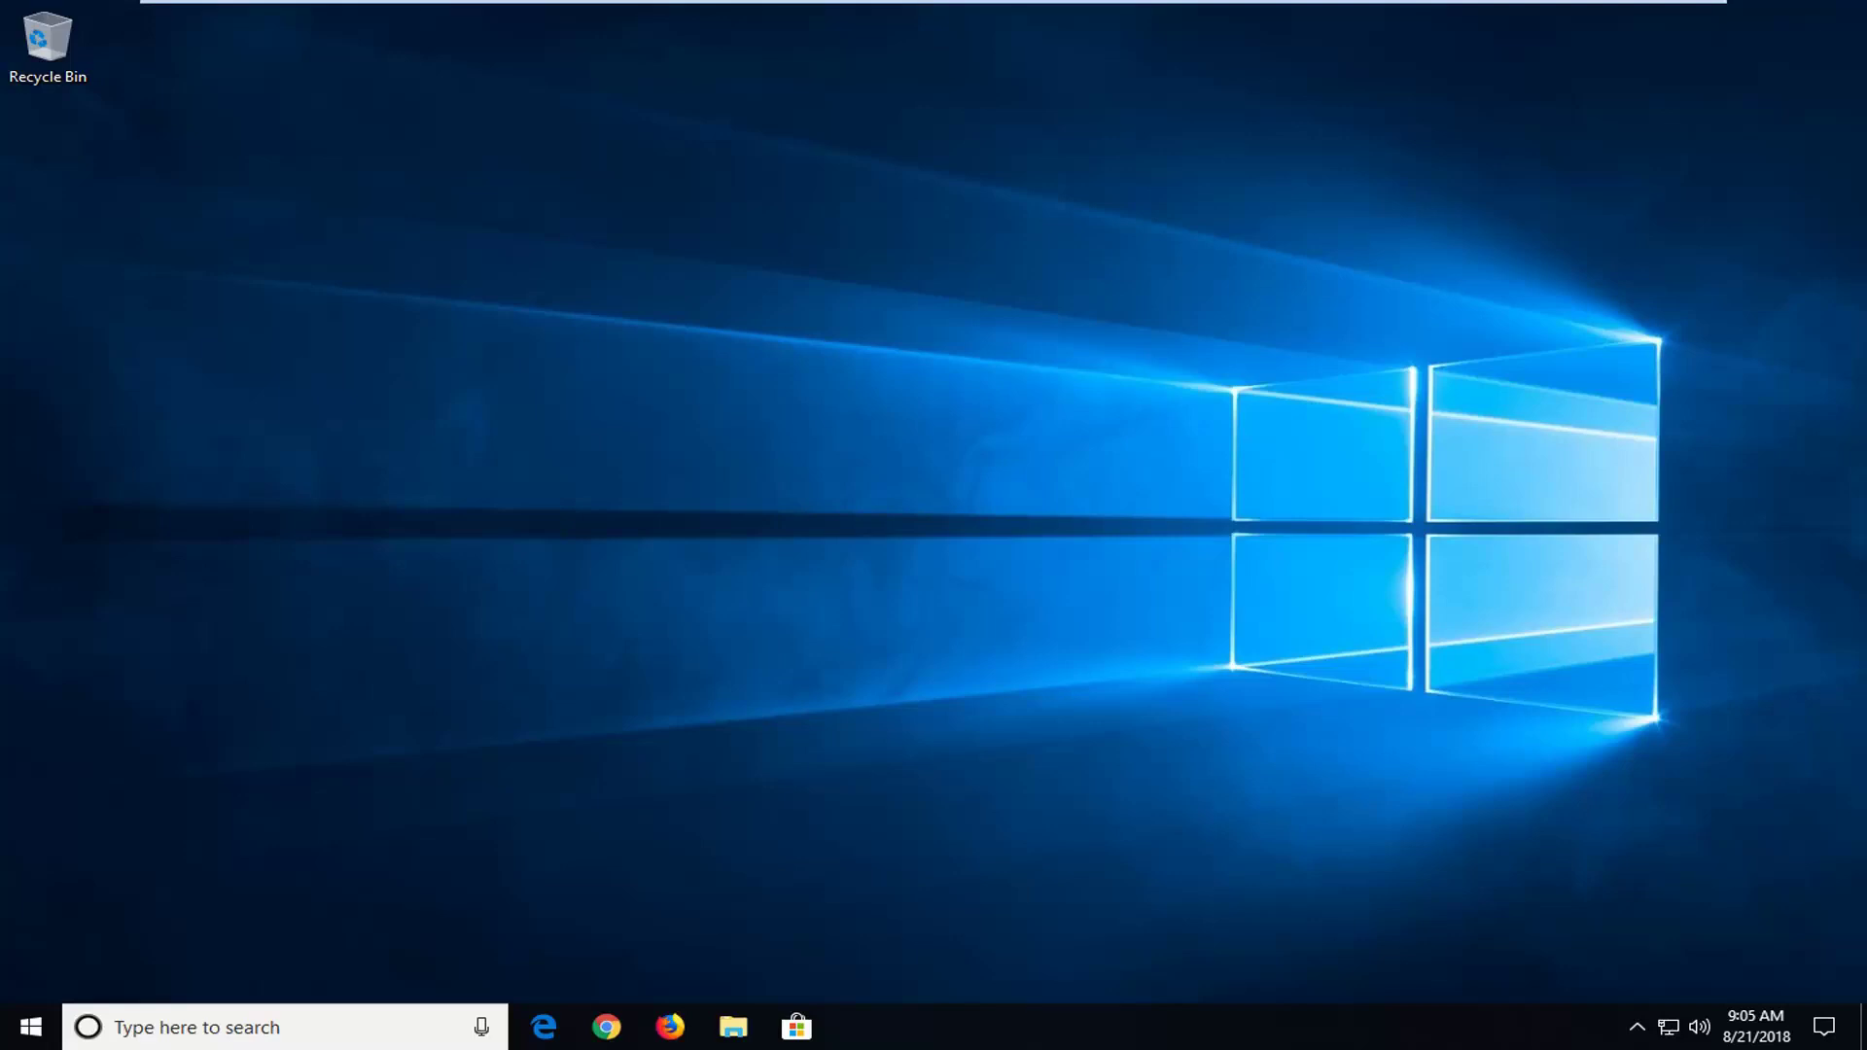
Search 'services' from the Start menu and launch the Services desktop app.
click(31, 1027)
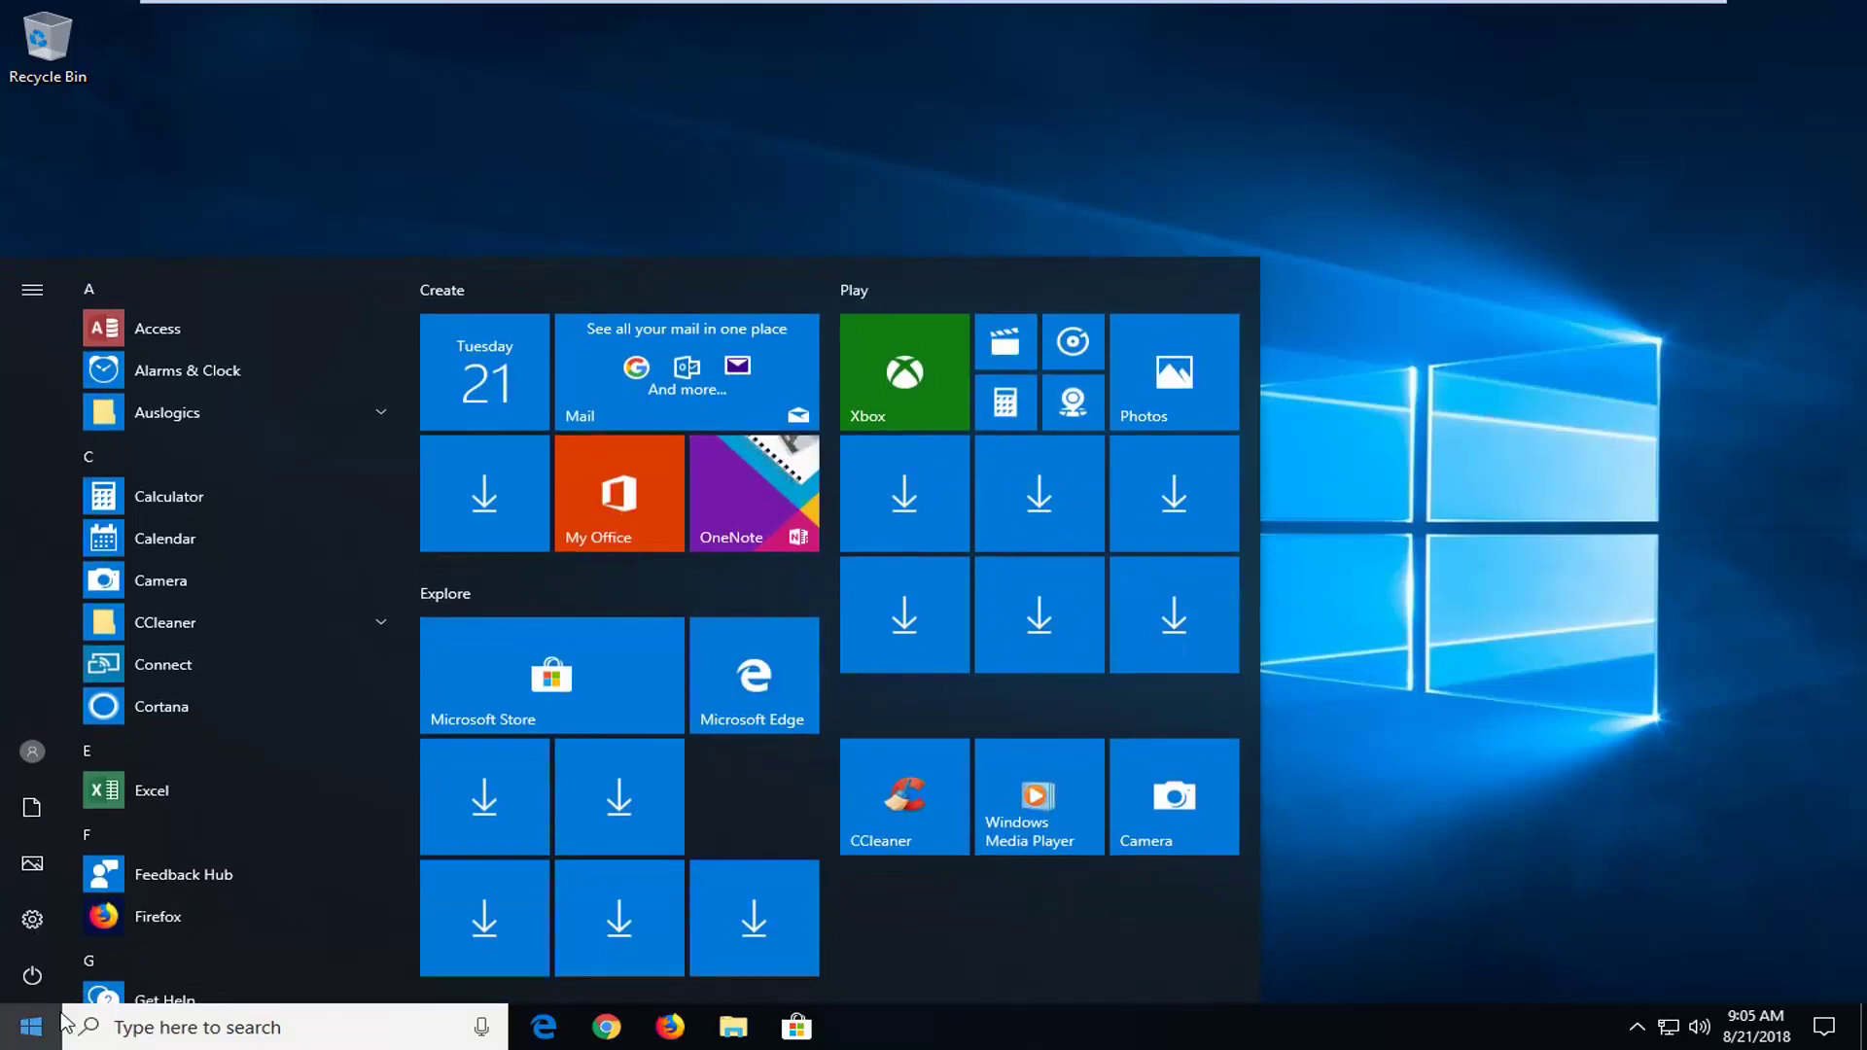
text(ser)
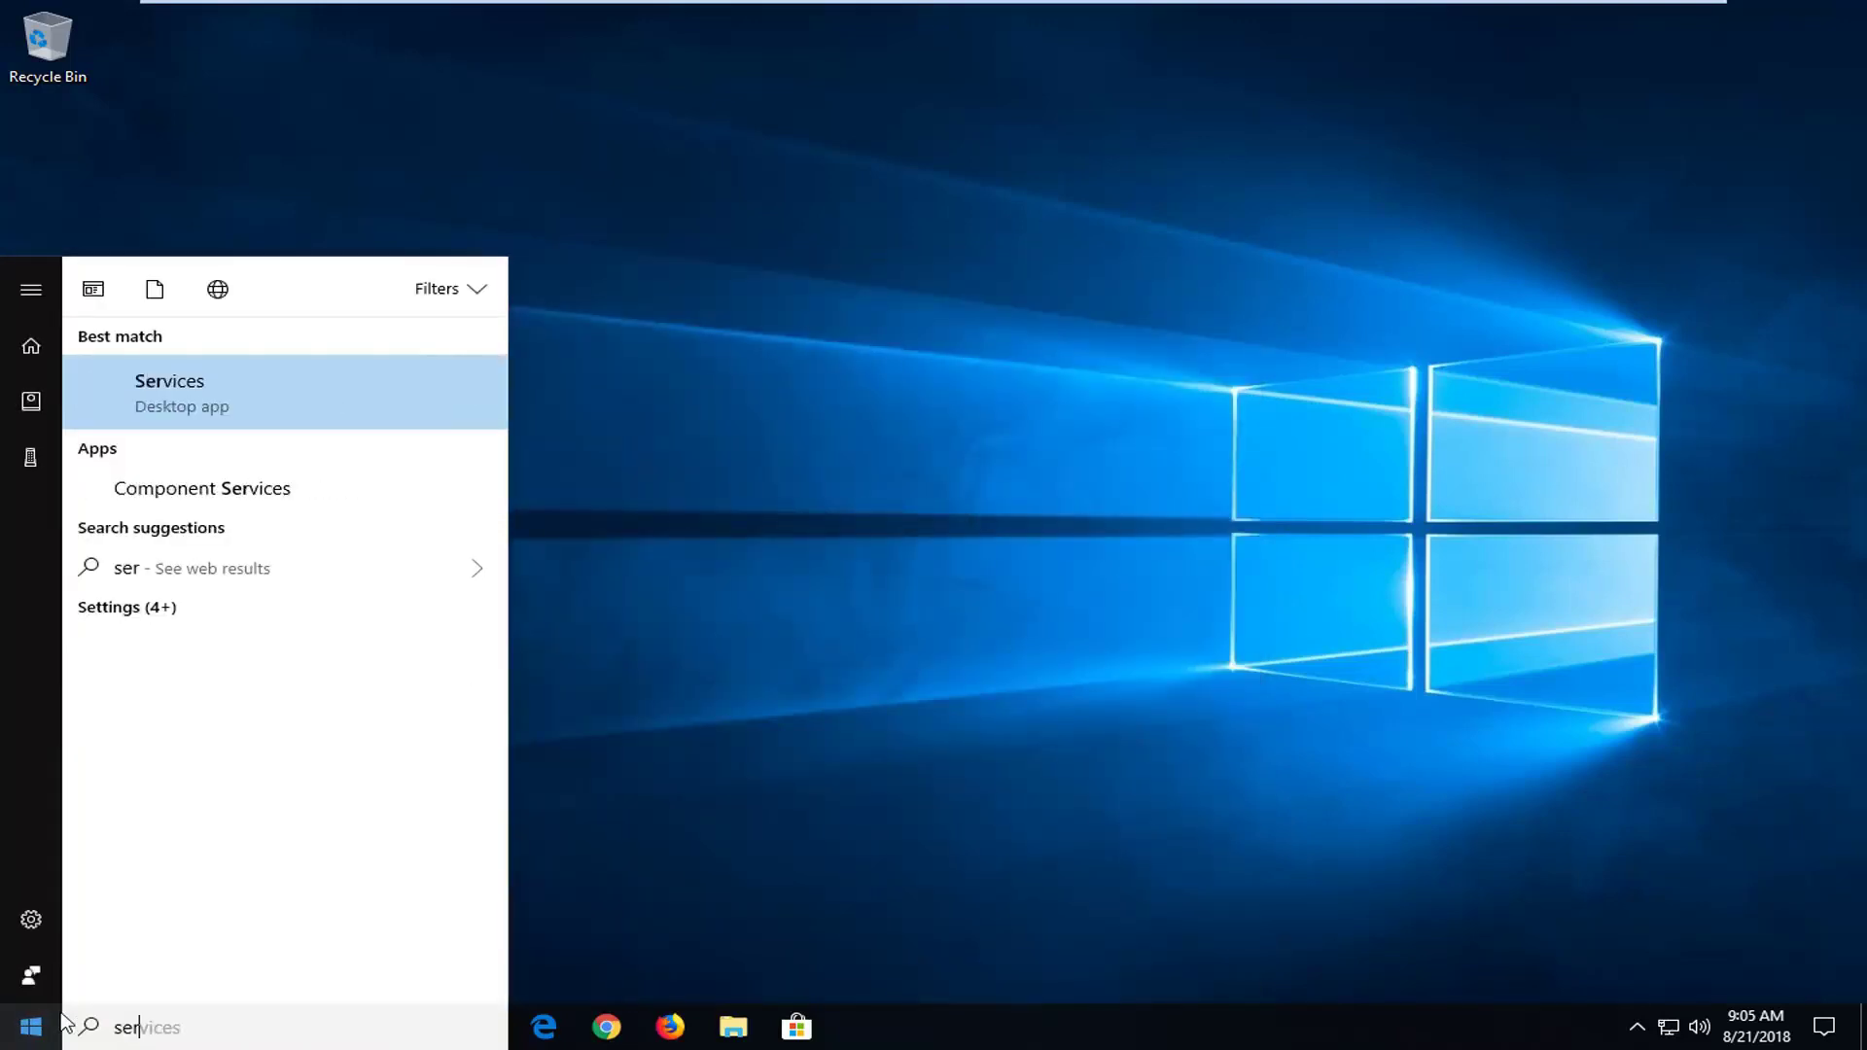
text(vices)
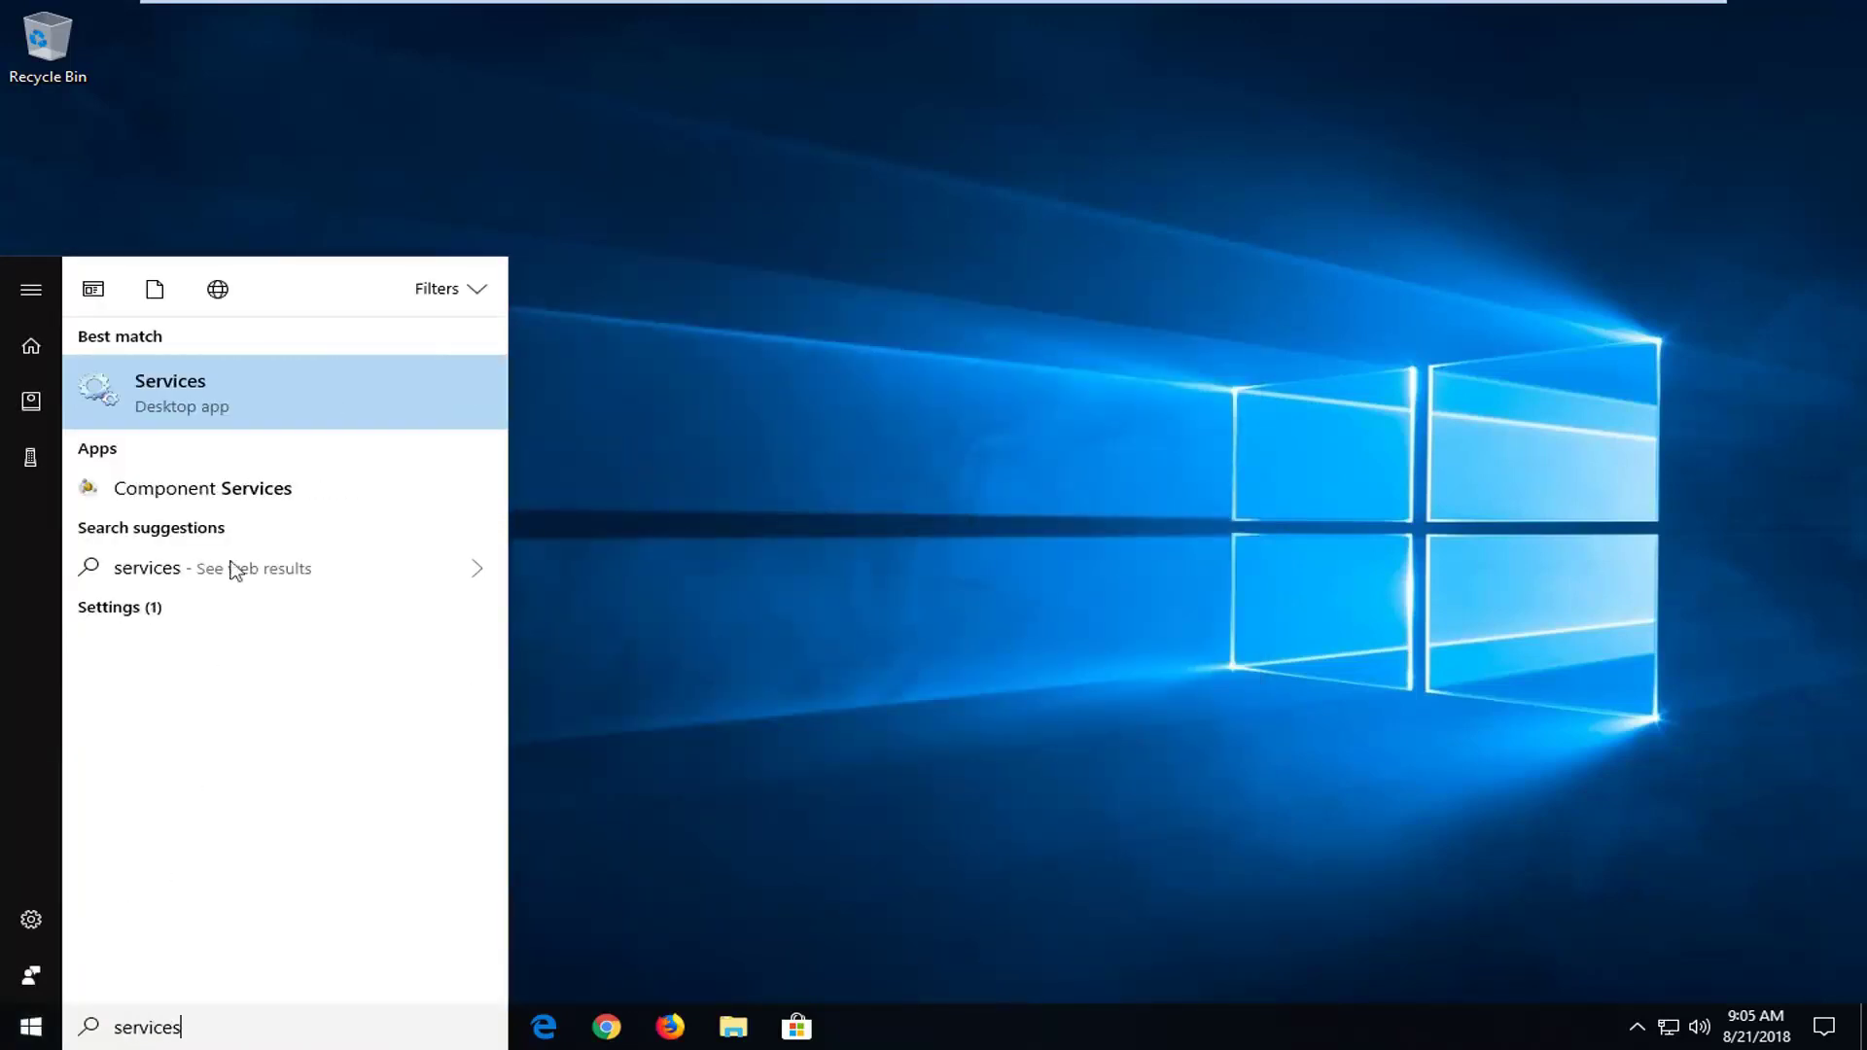
click(192, 393)
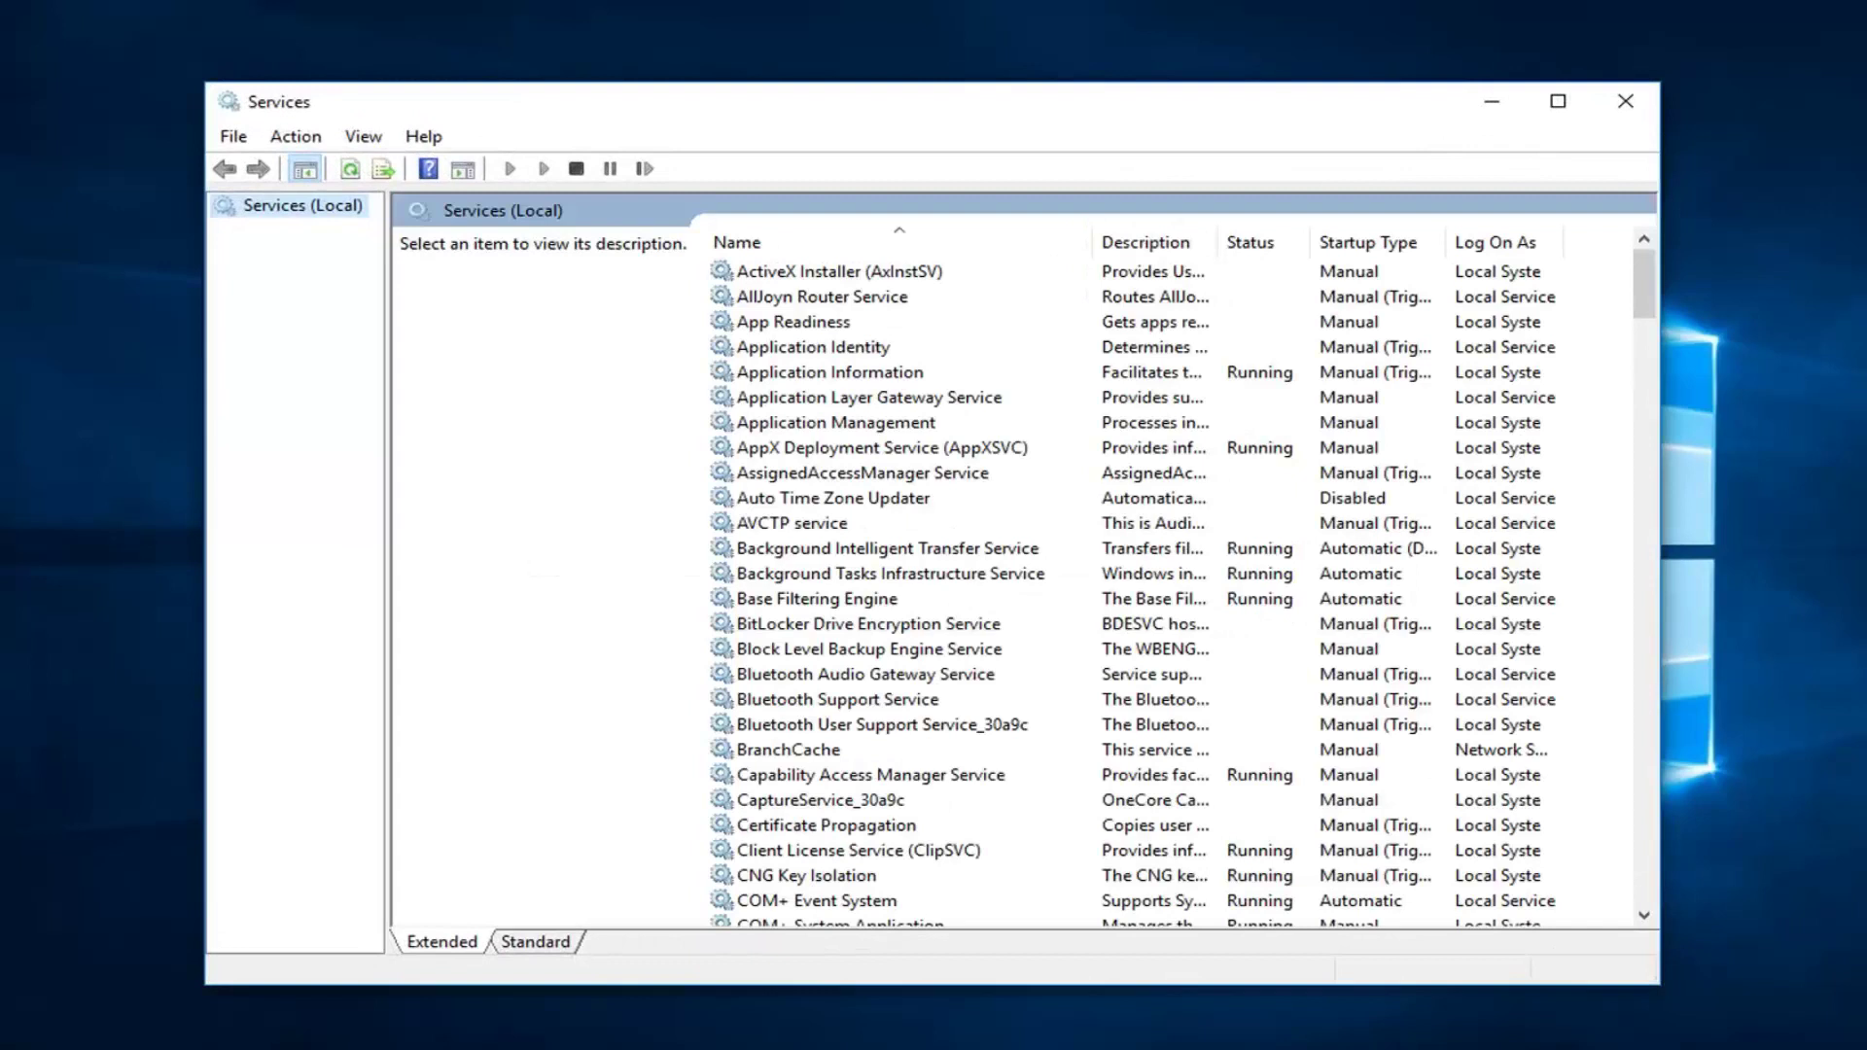
Find Credential Manager in the list and stop it from its properties, leaving Manual startup.
click(848, 549)
scroll(837, 632, down, 1)
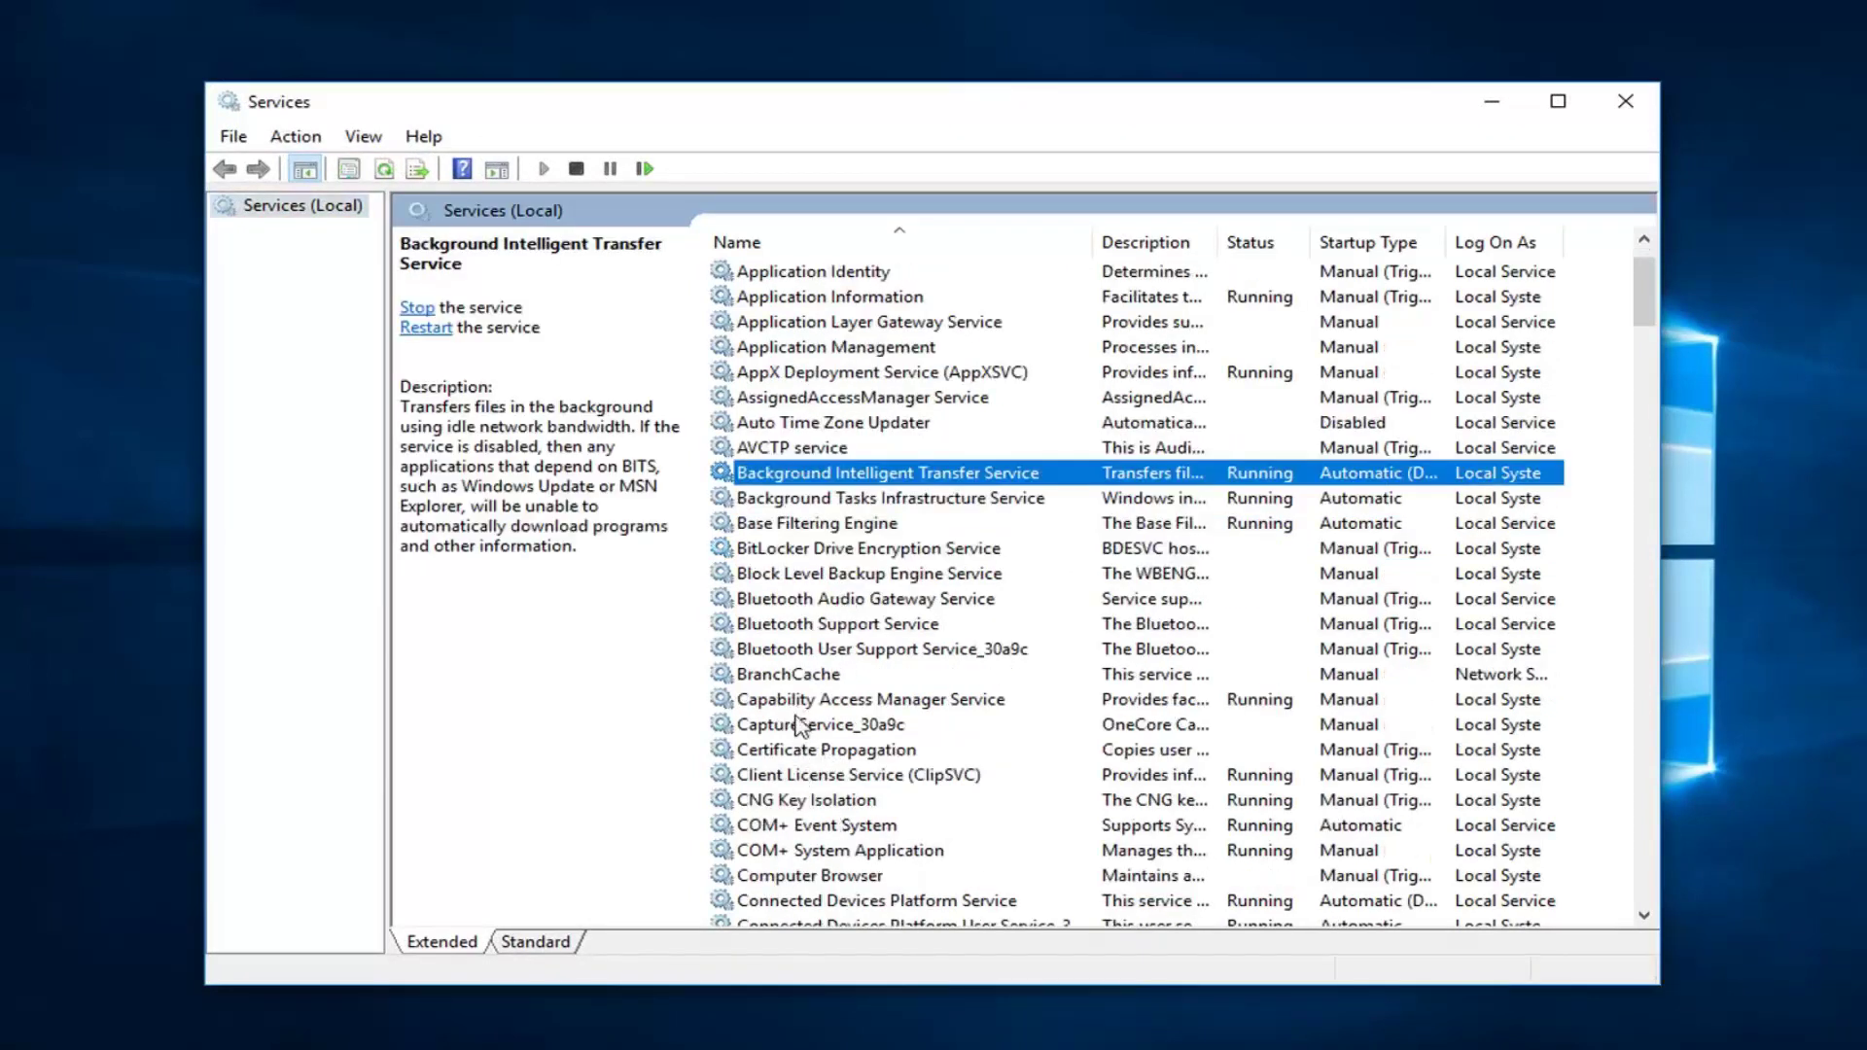
click(821, 851)
scroll(821, 851, down, 4)
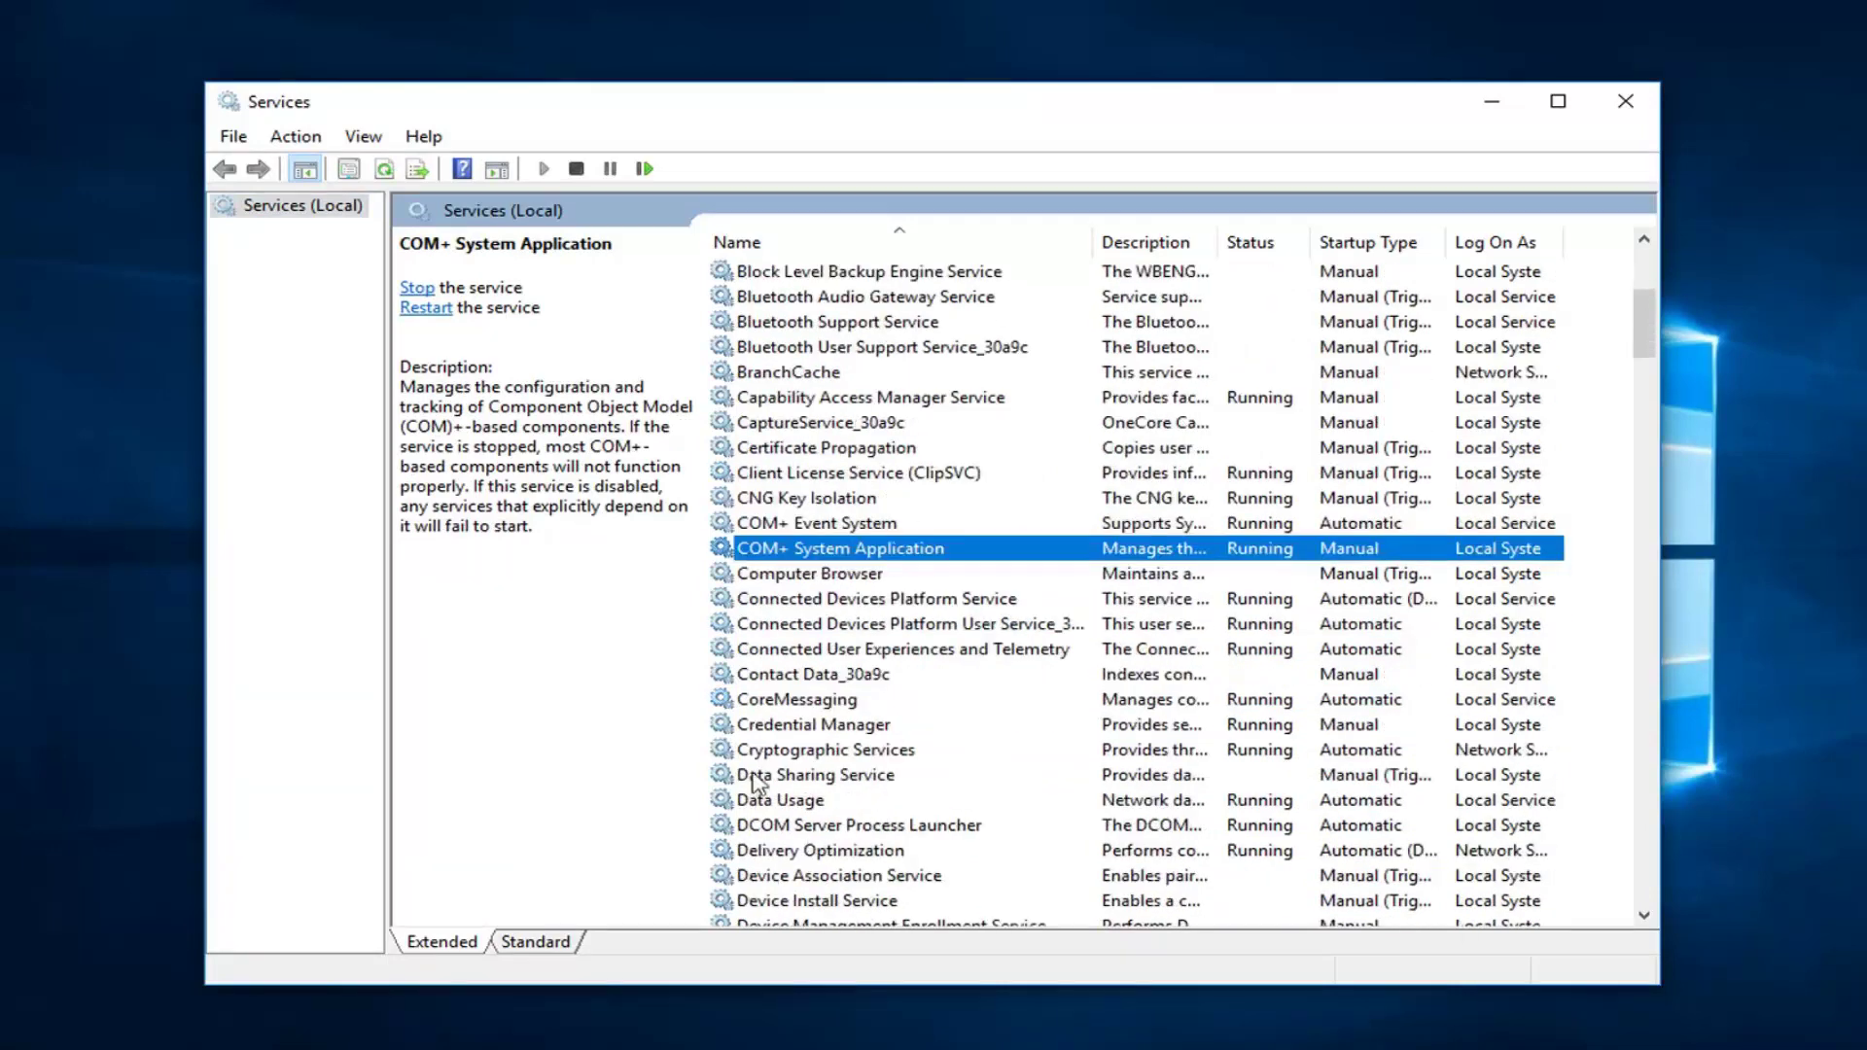
click(773, 751)
click(791, 730)
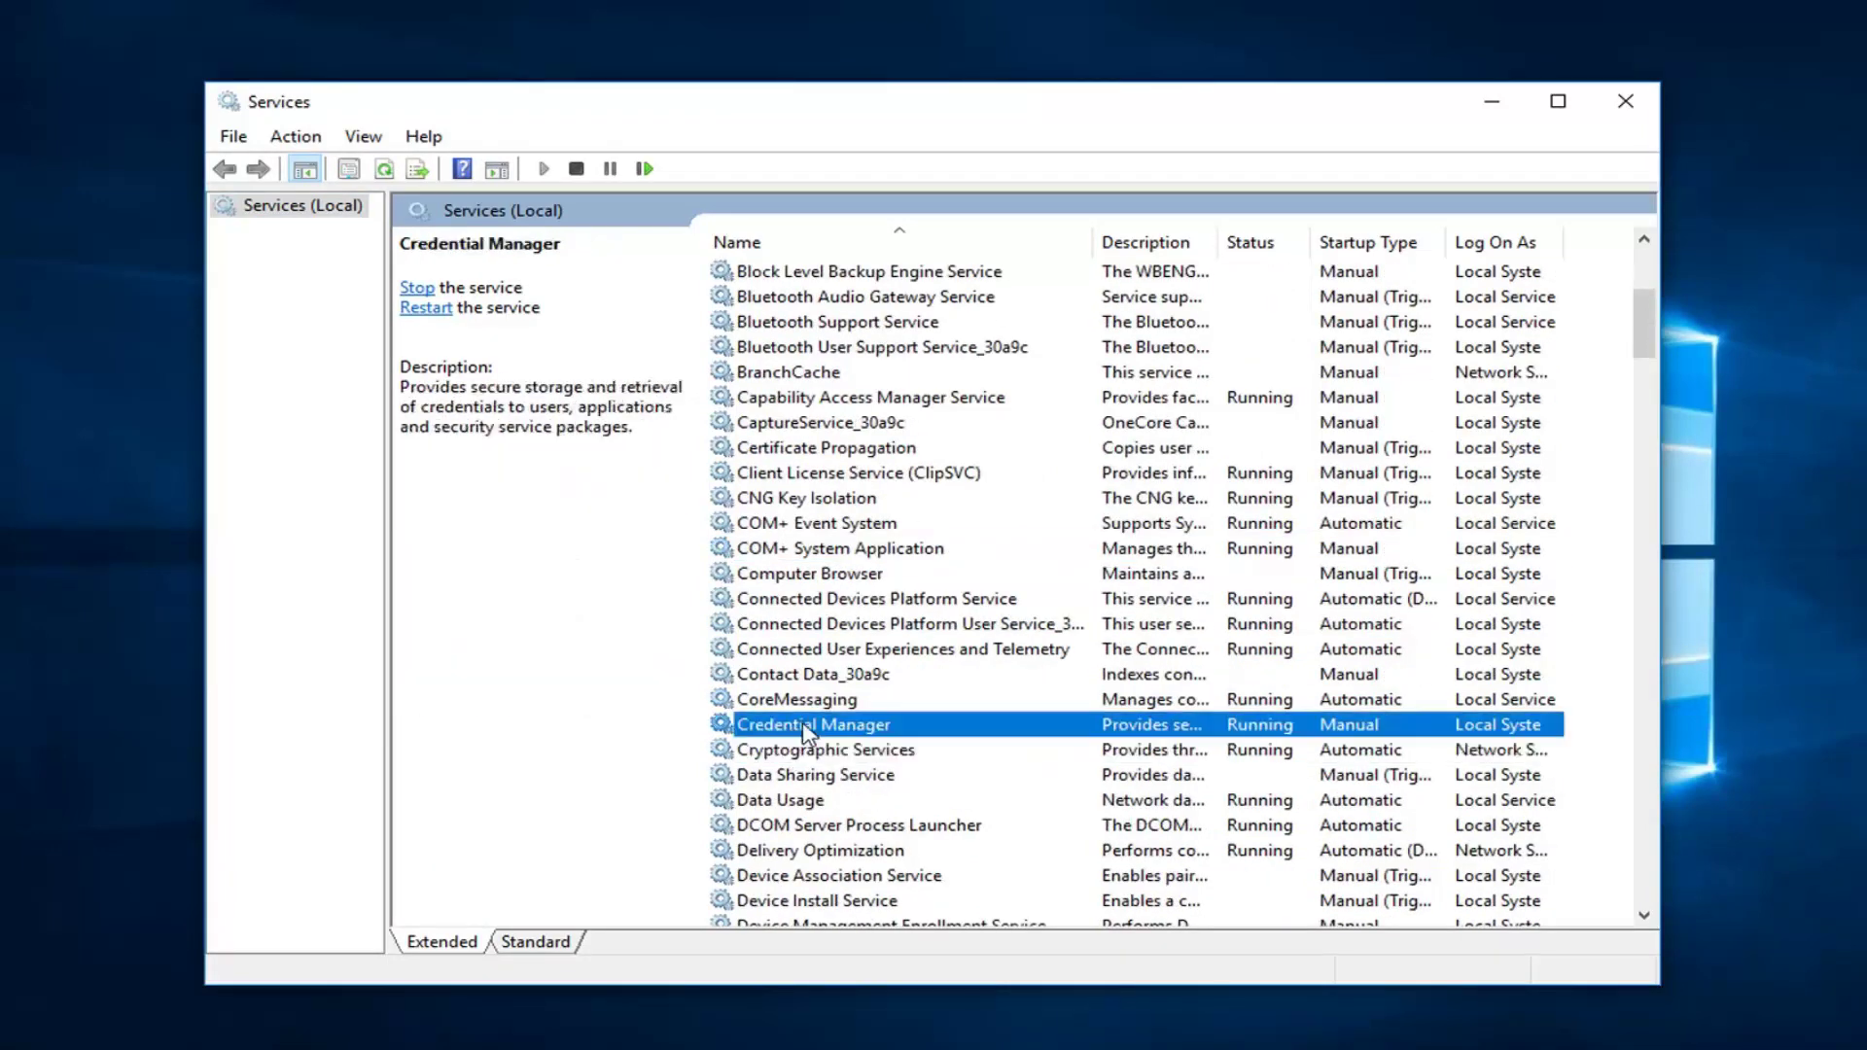
double_click(802, 724)
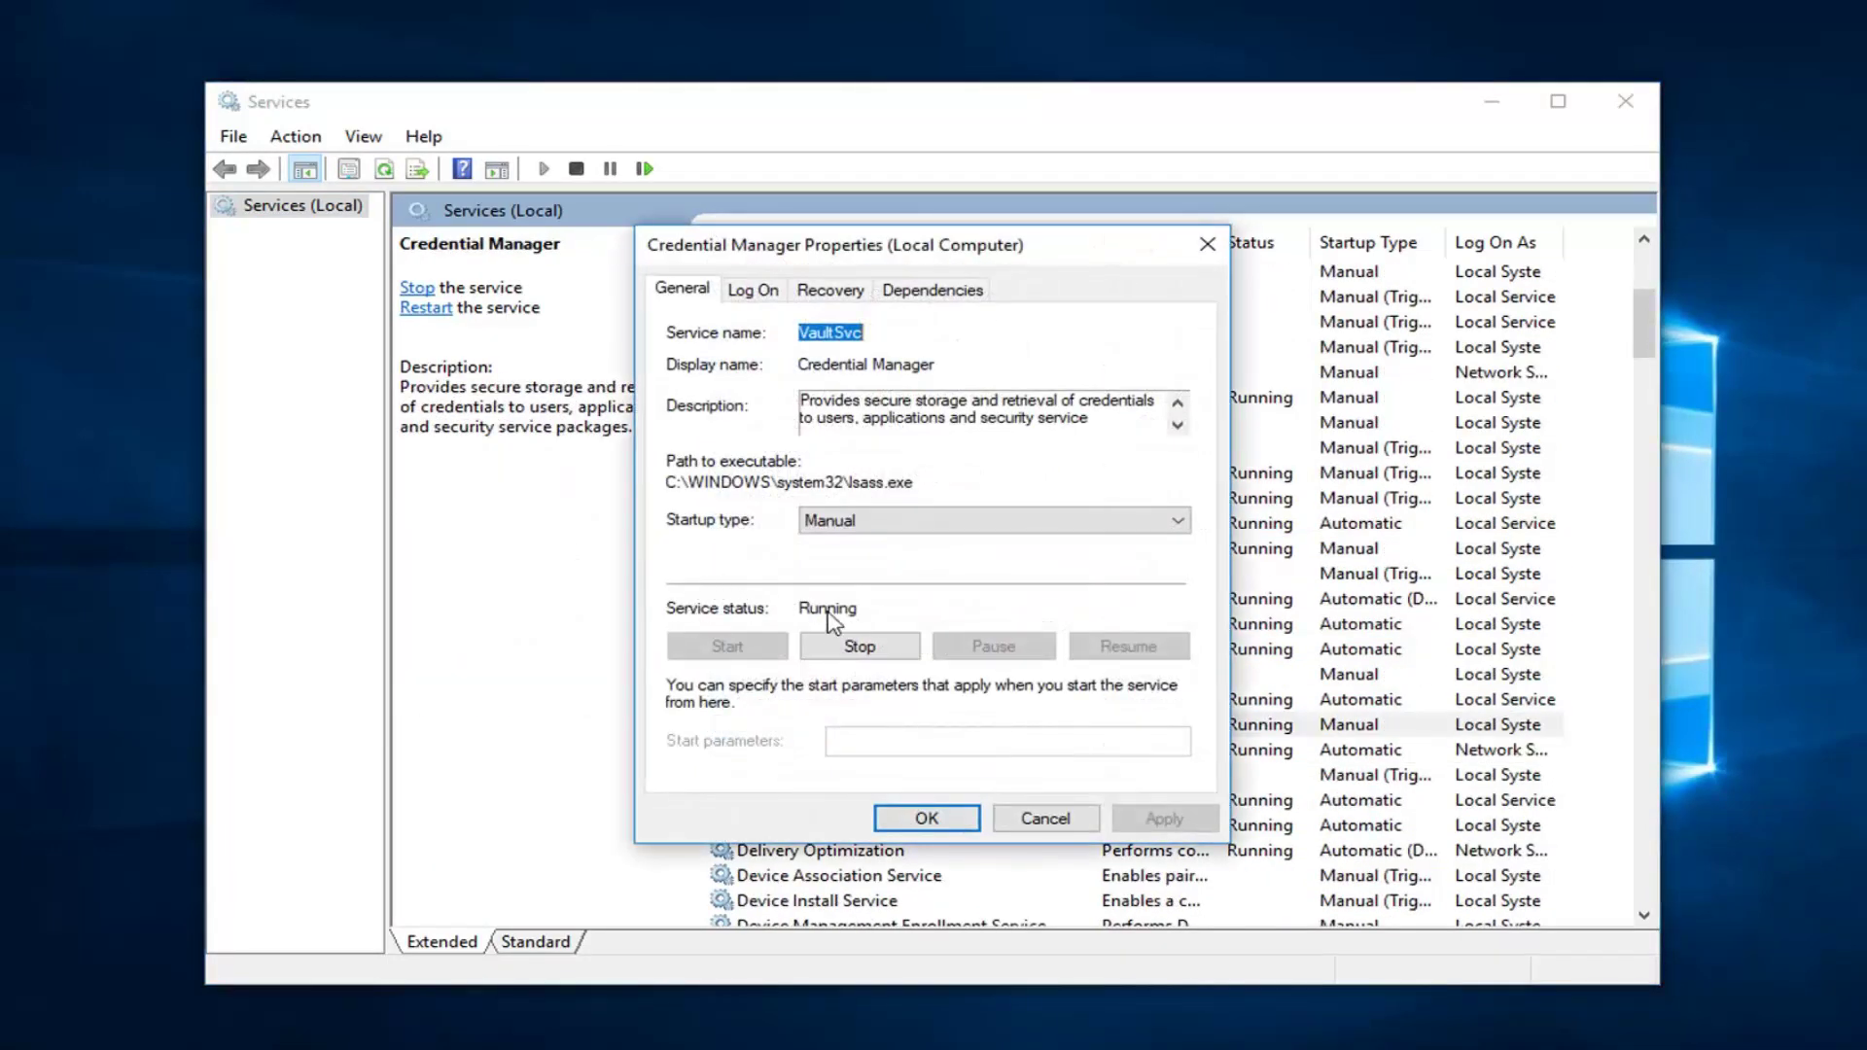
click(860, 647)
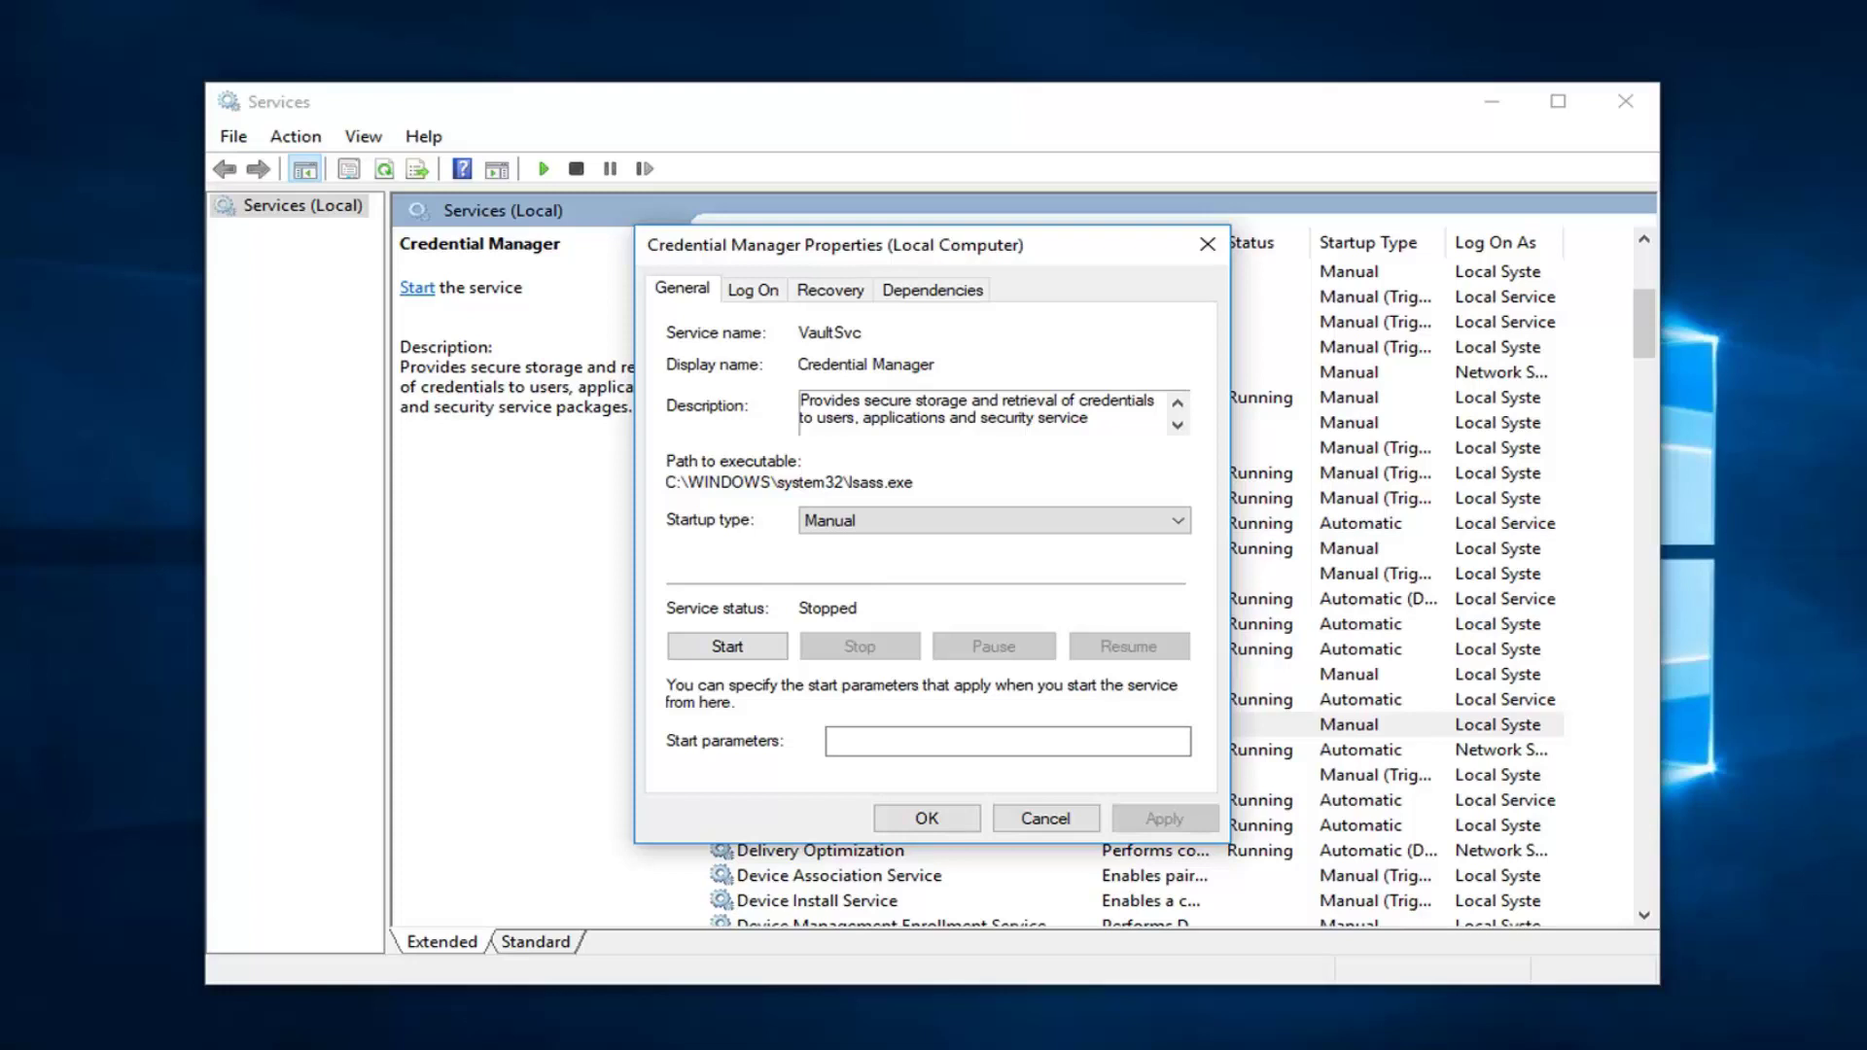
click(926, 817)
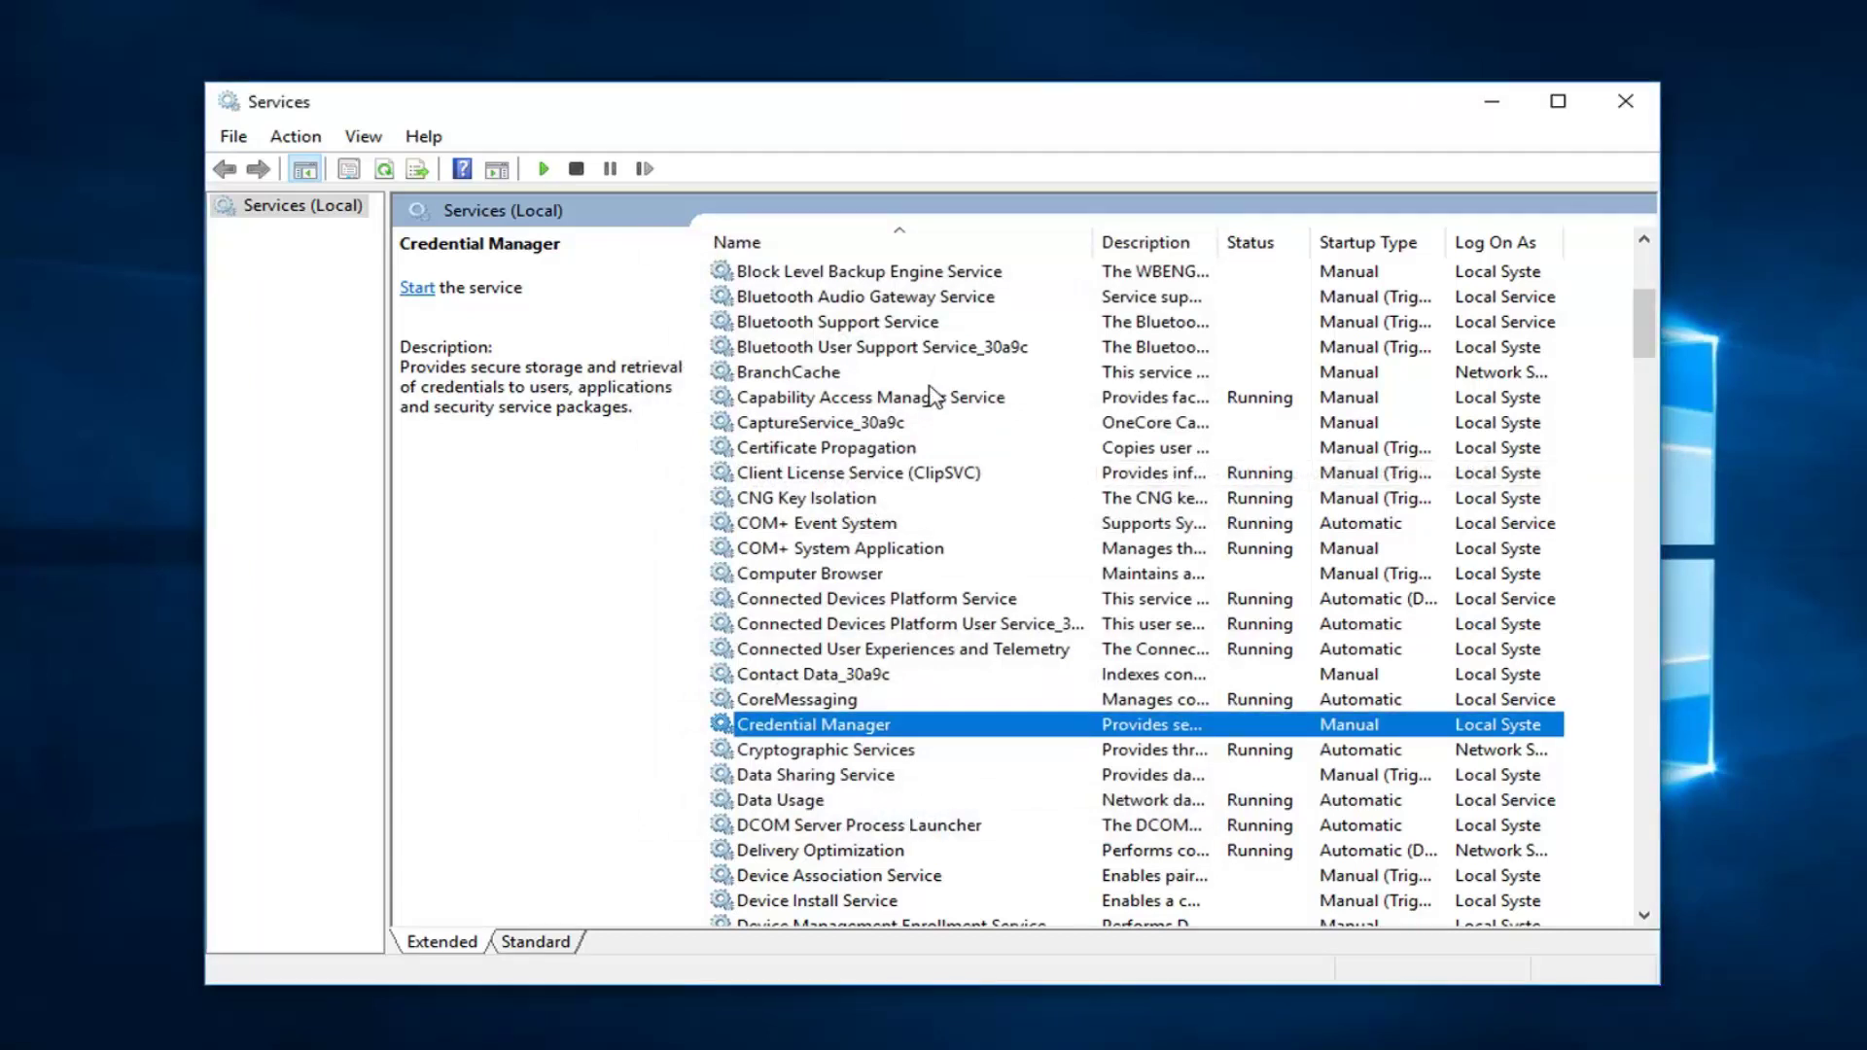
On Credential Manager's Log On tab, choose This account and browse for the user.
double_click(783, 730)
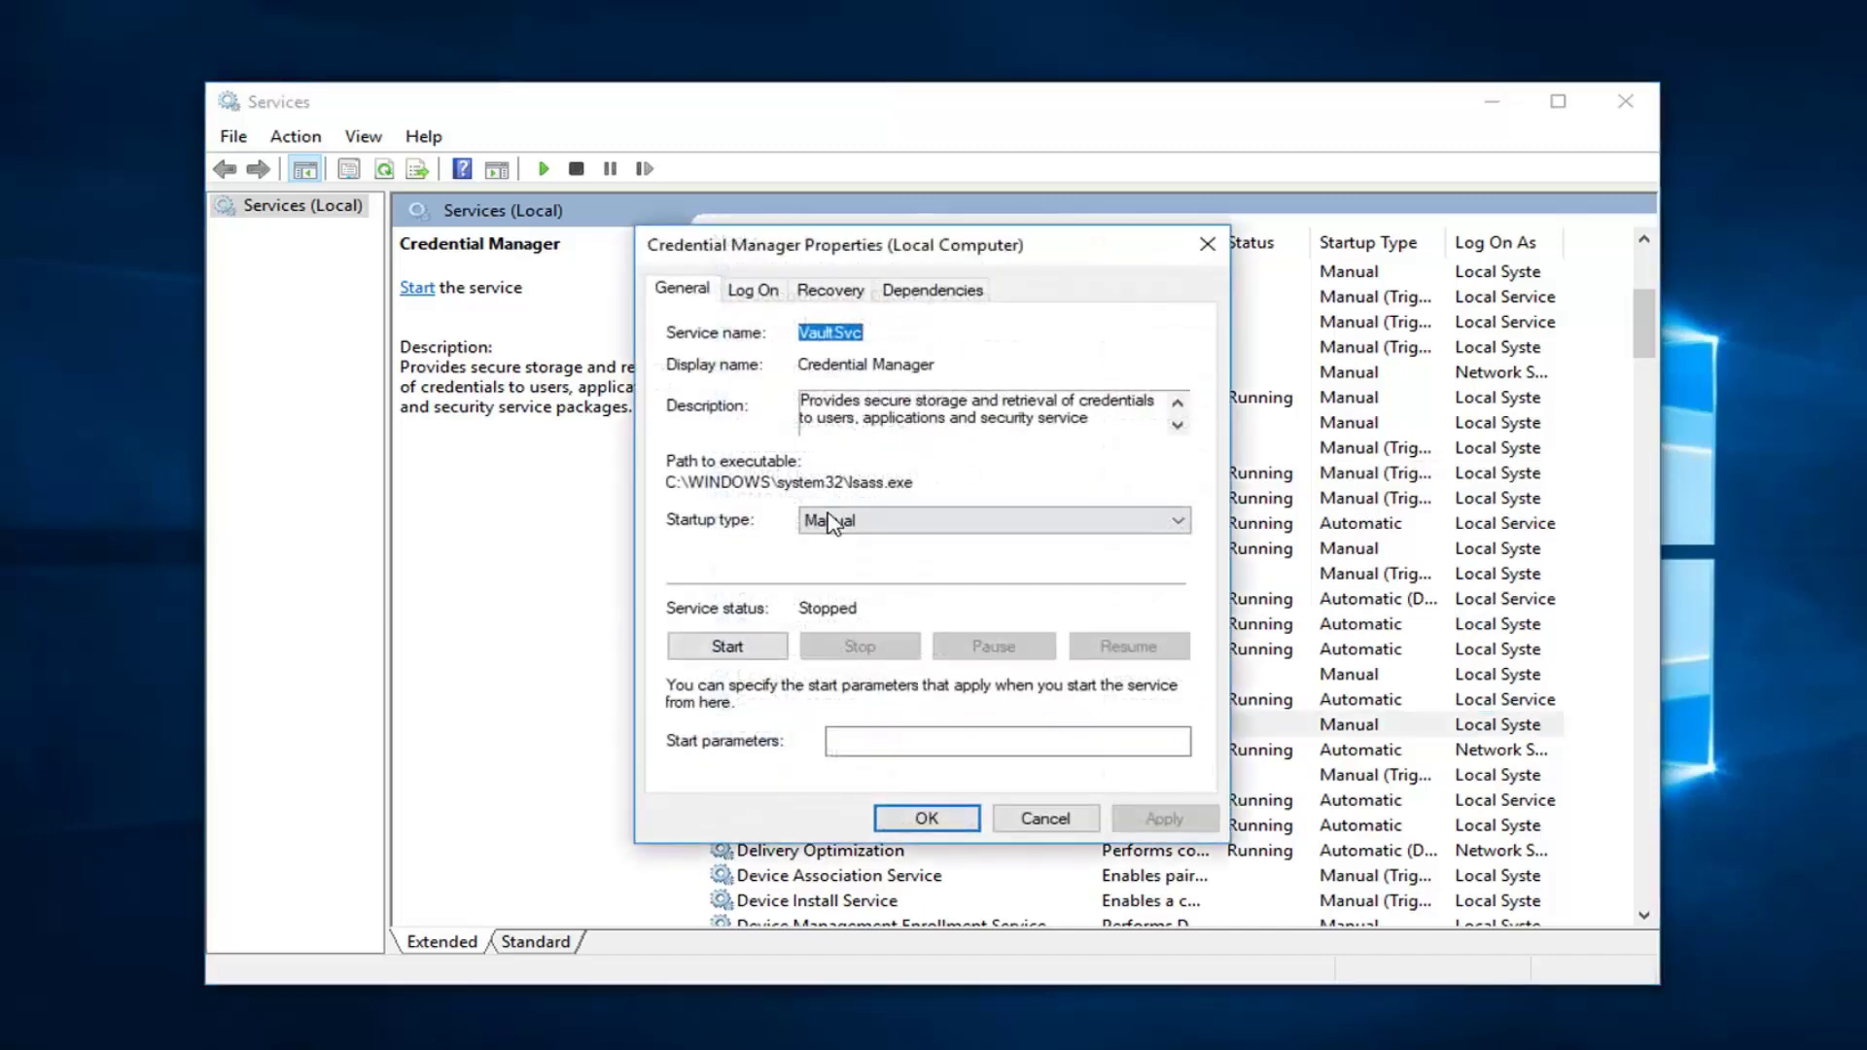
click(762, 289)
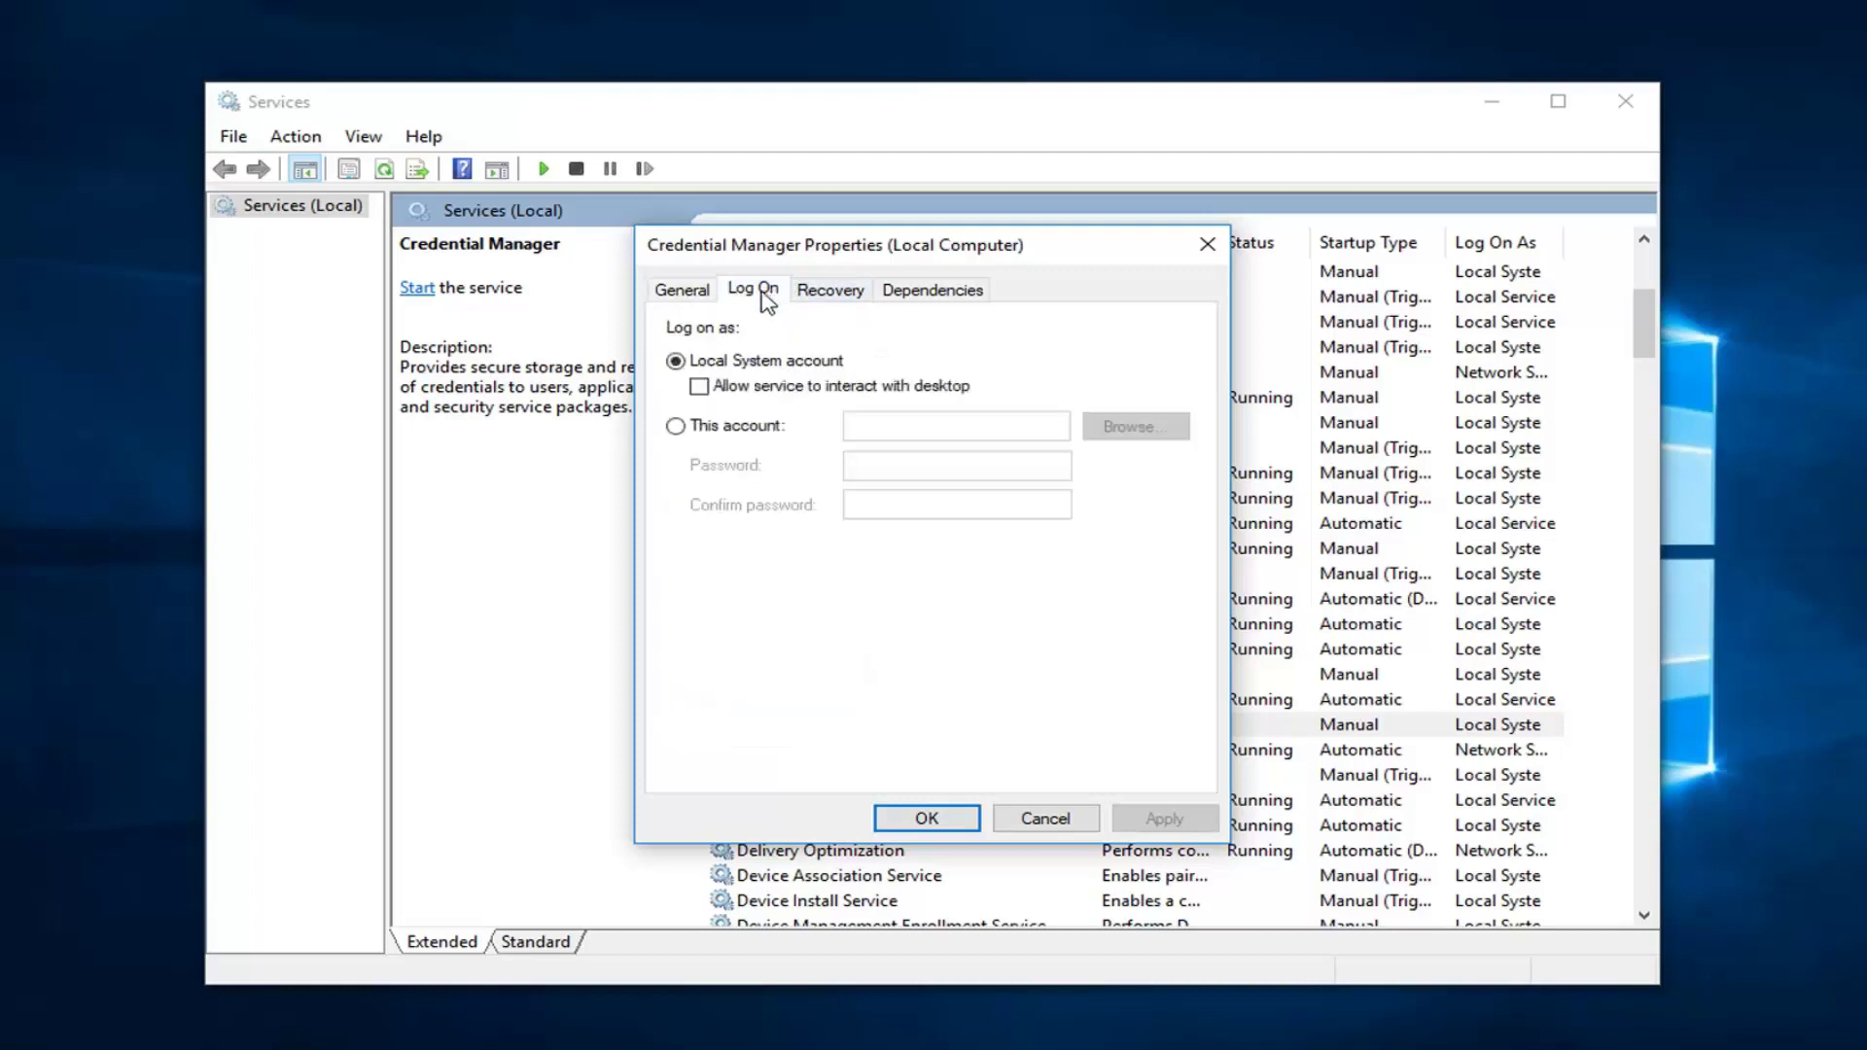
click(675, 425)
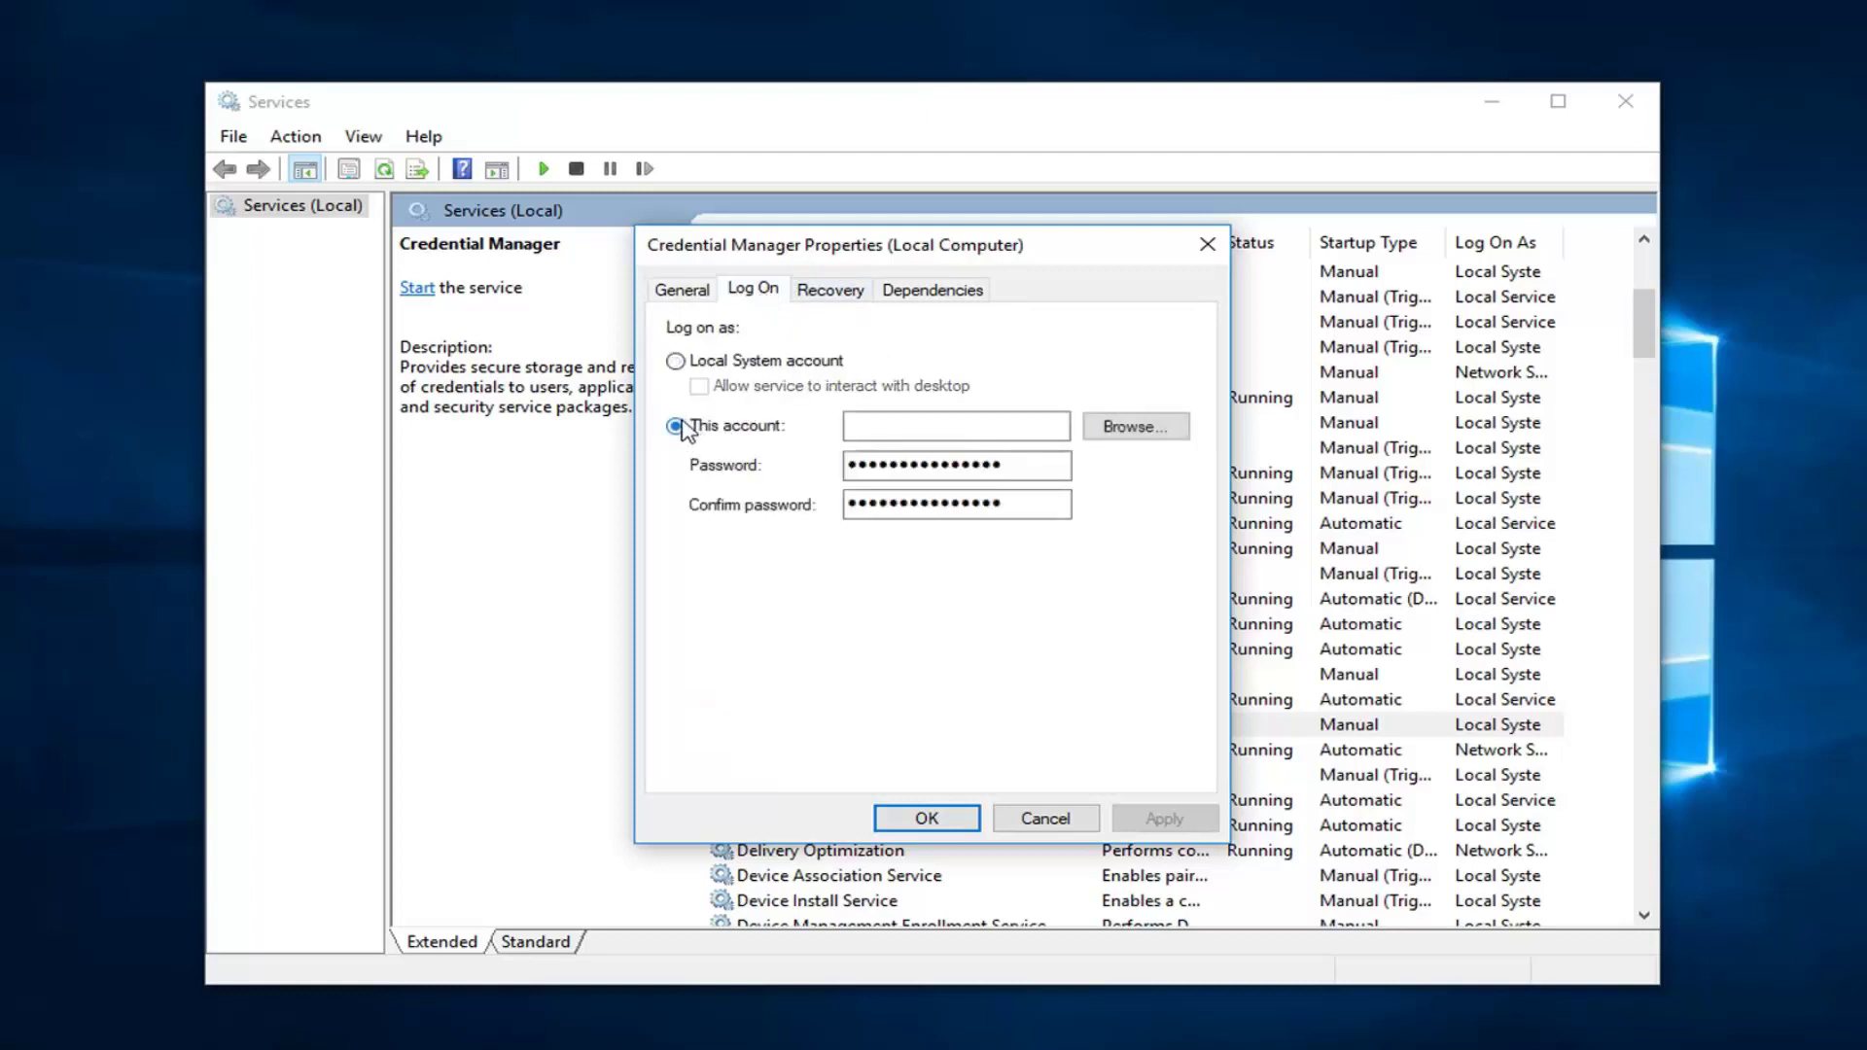
click(1128, 427)
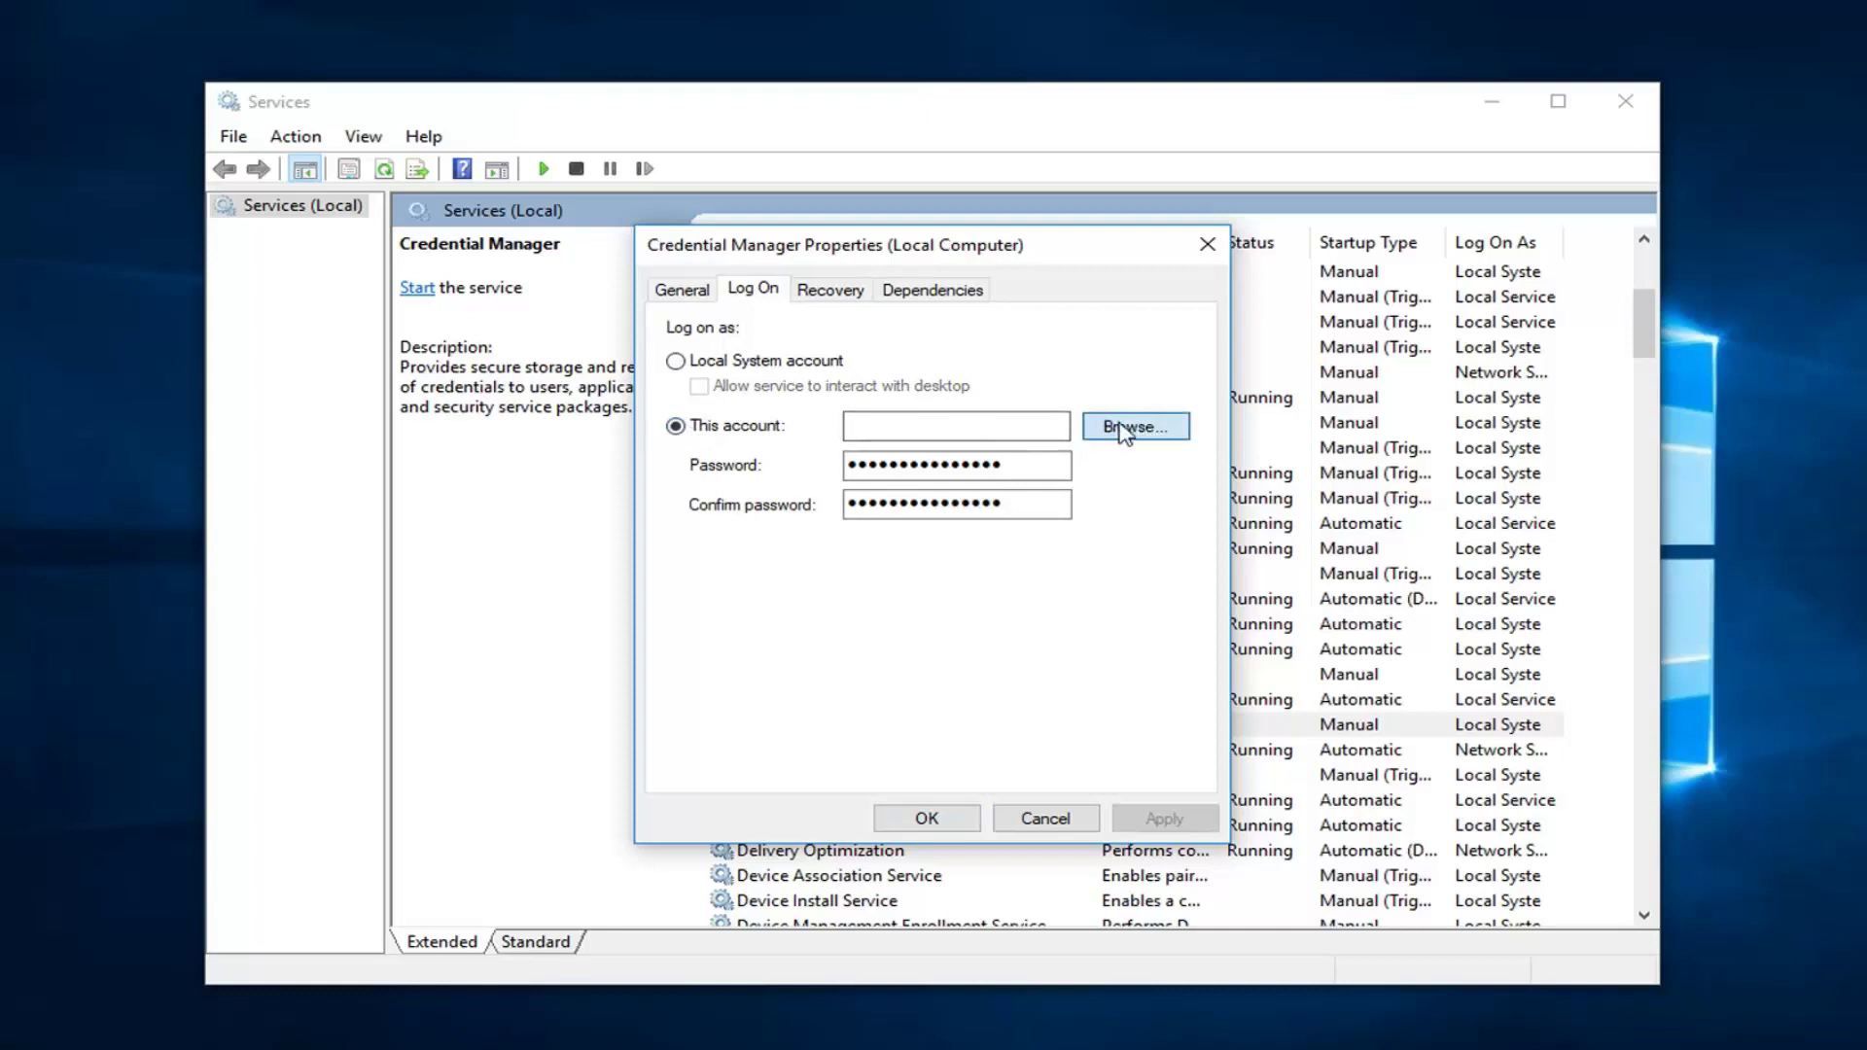
click(1120, 428)
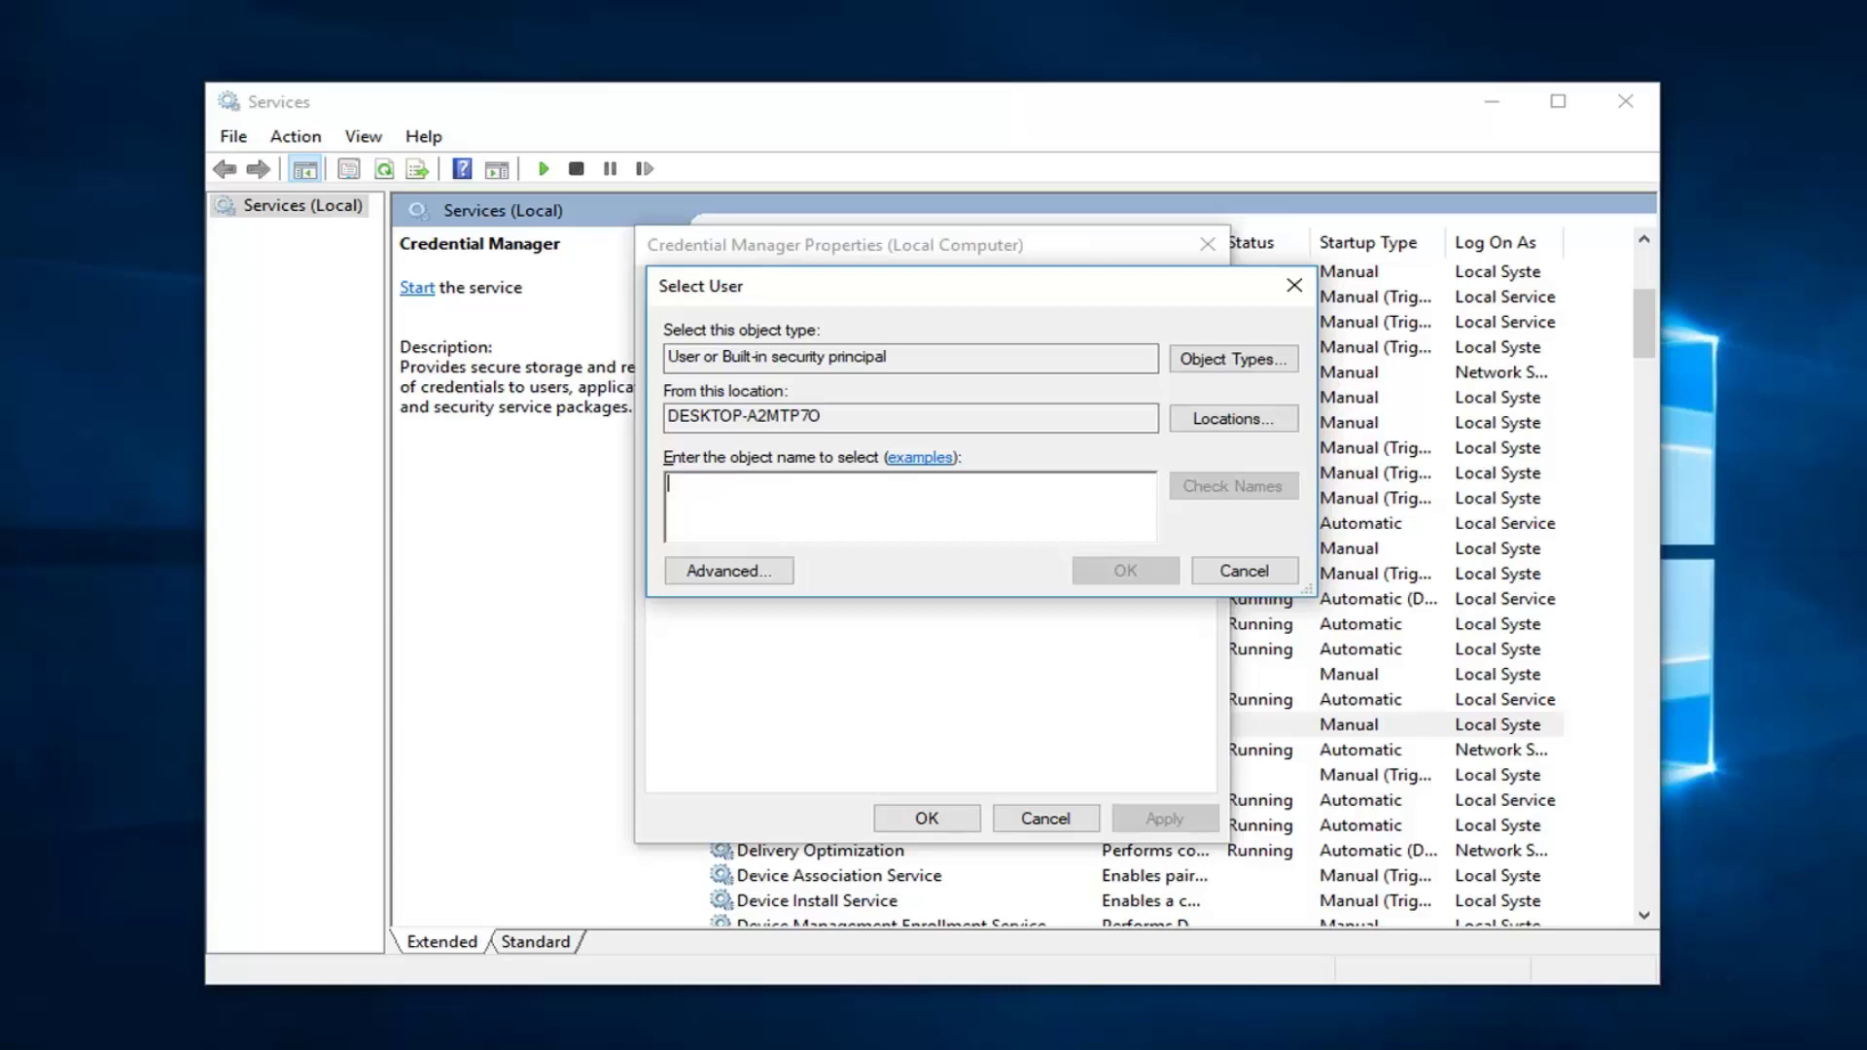
click(0, 1049)
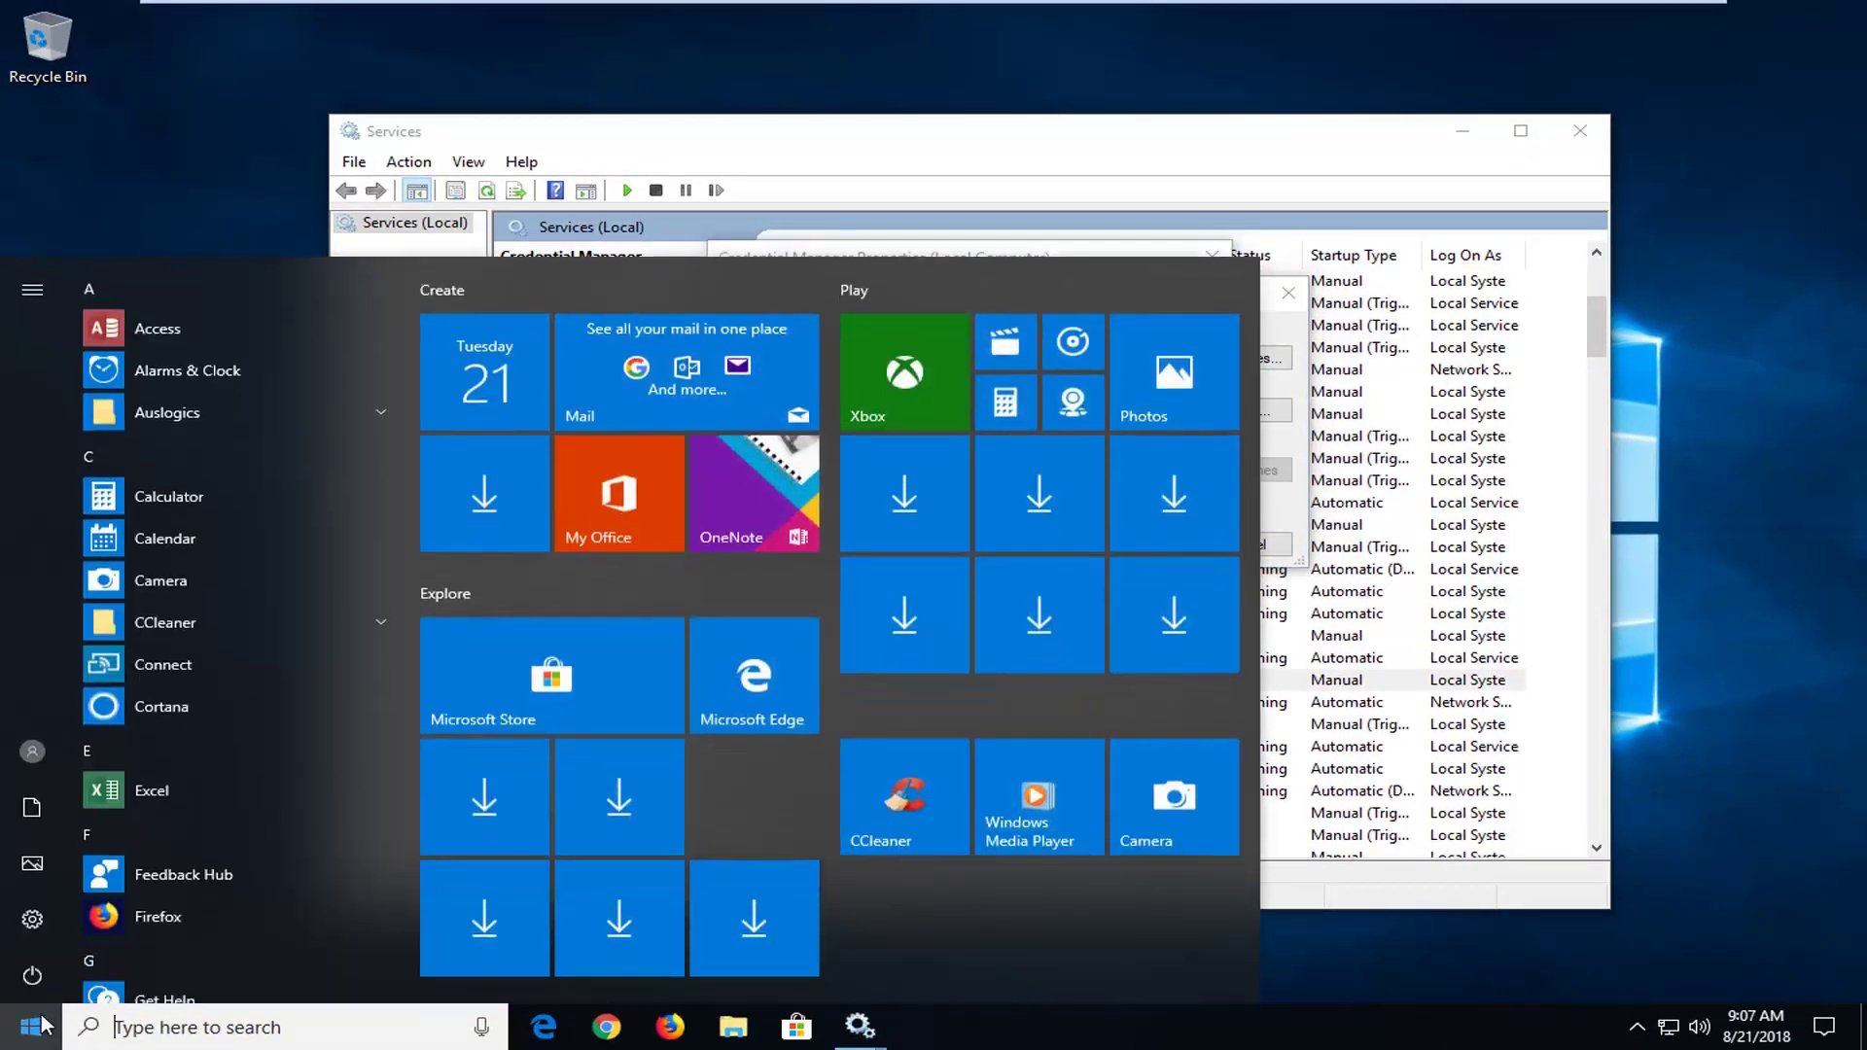
text(user a)
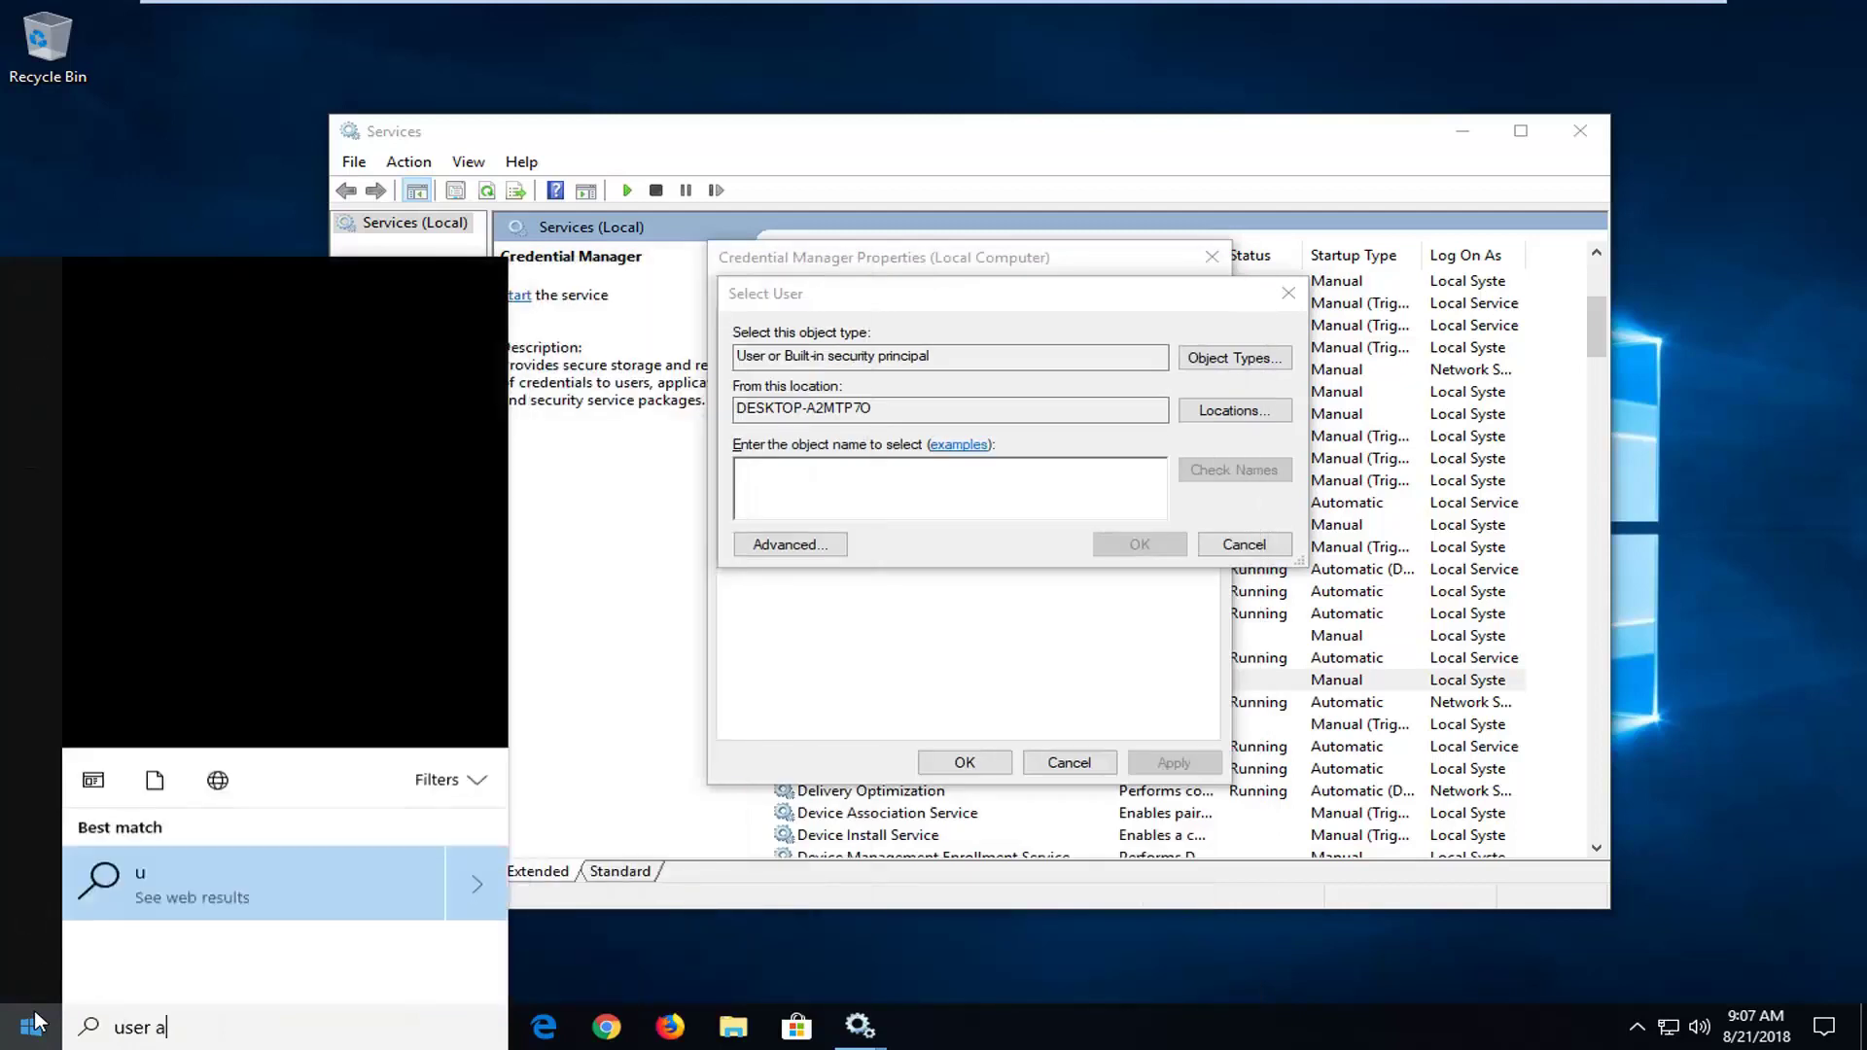
text(ccounts)
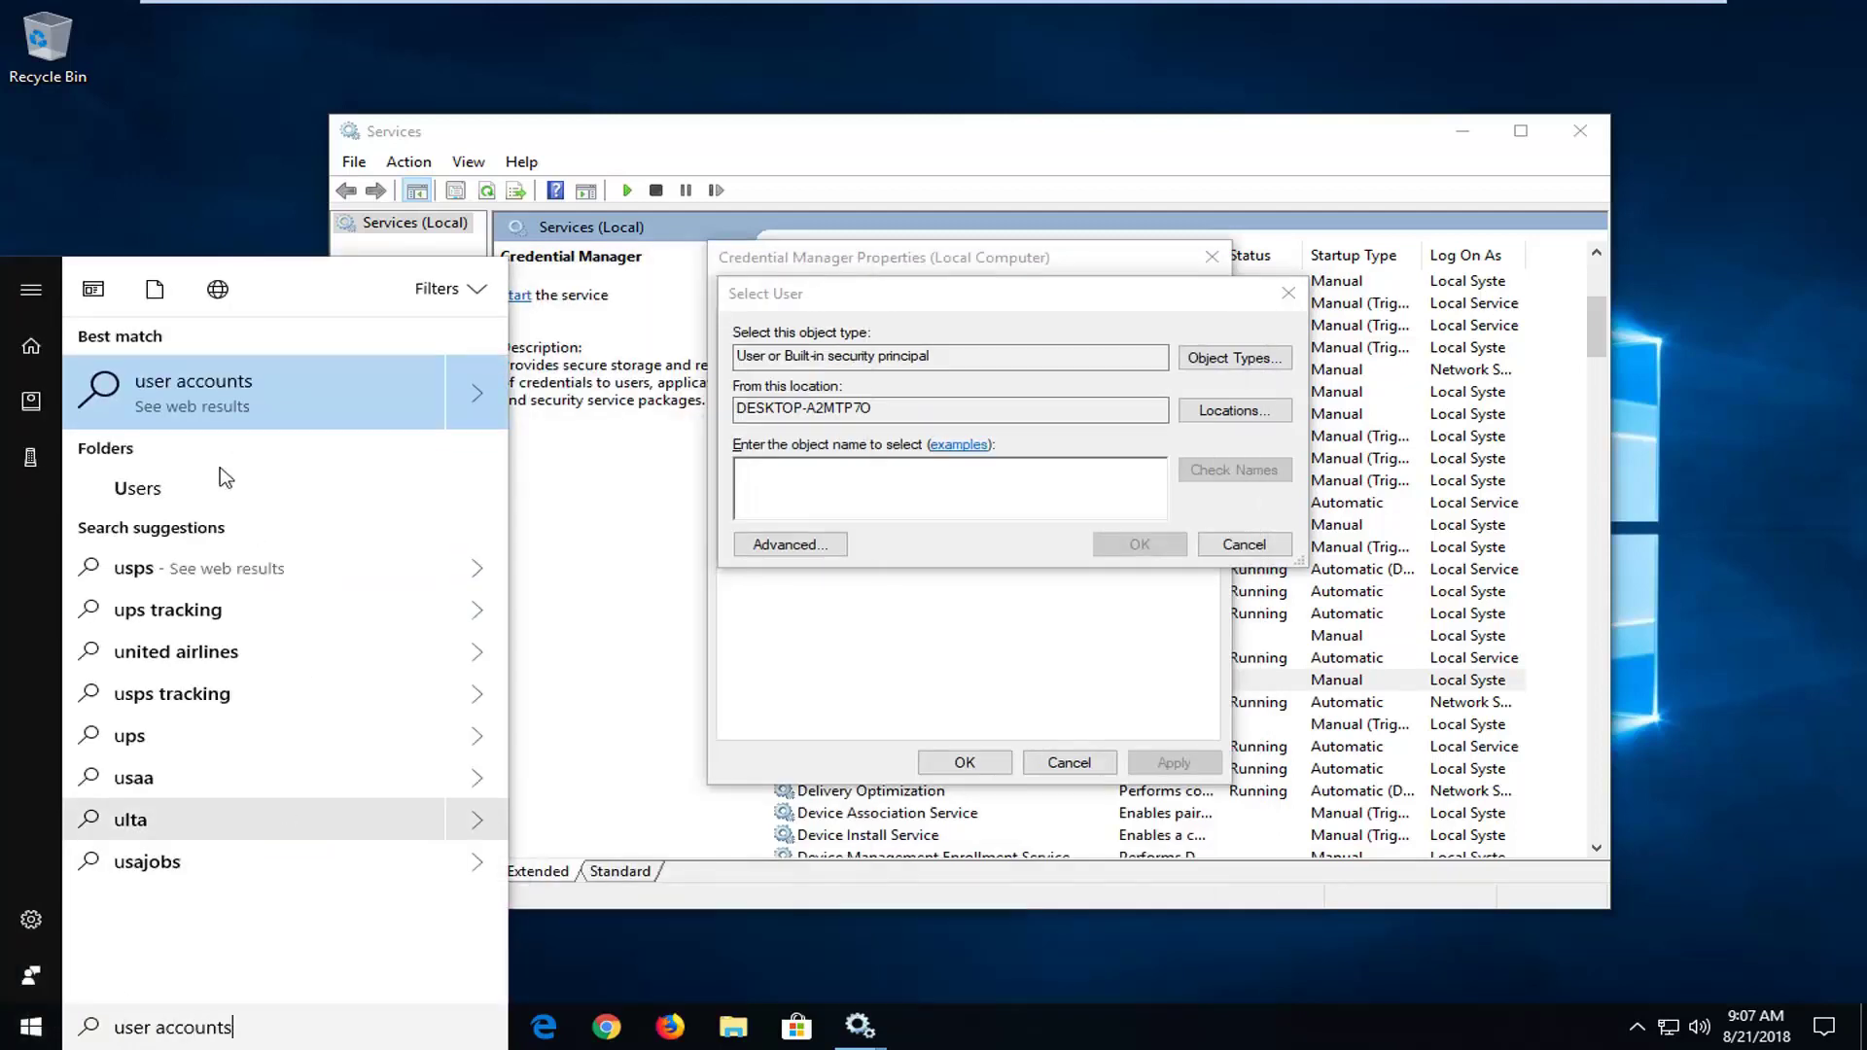
click(226, 403)
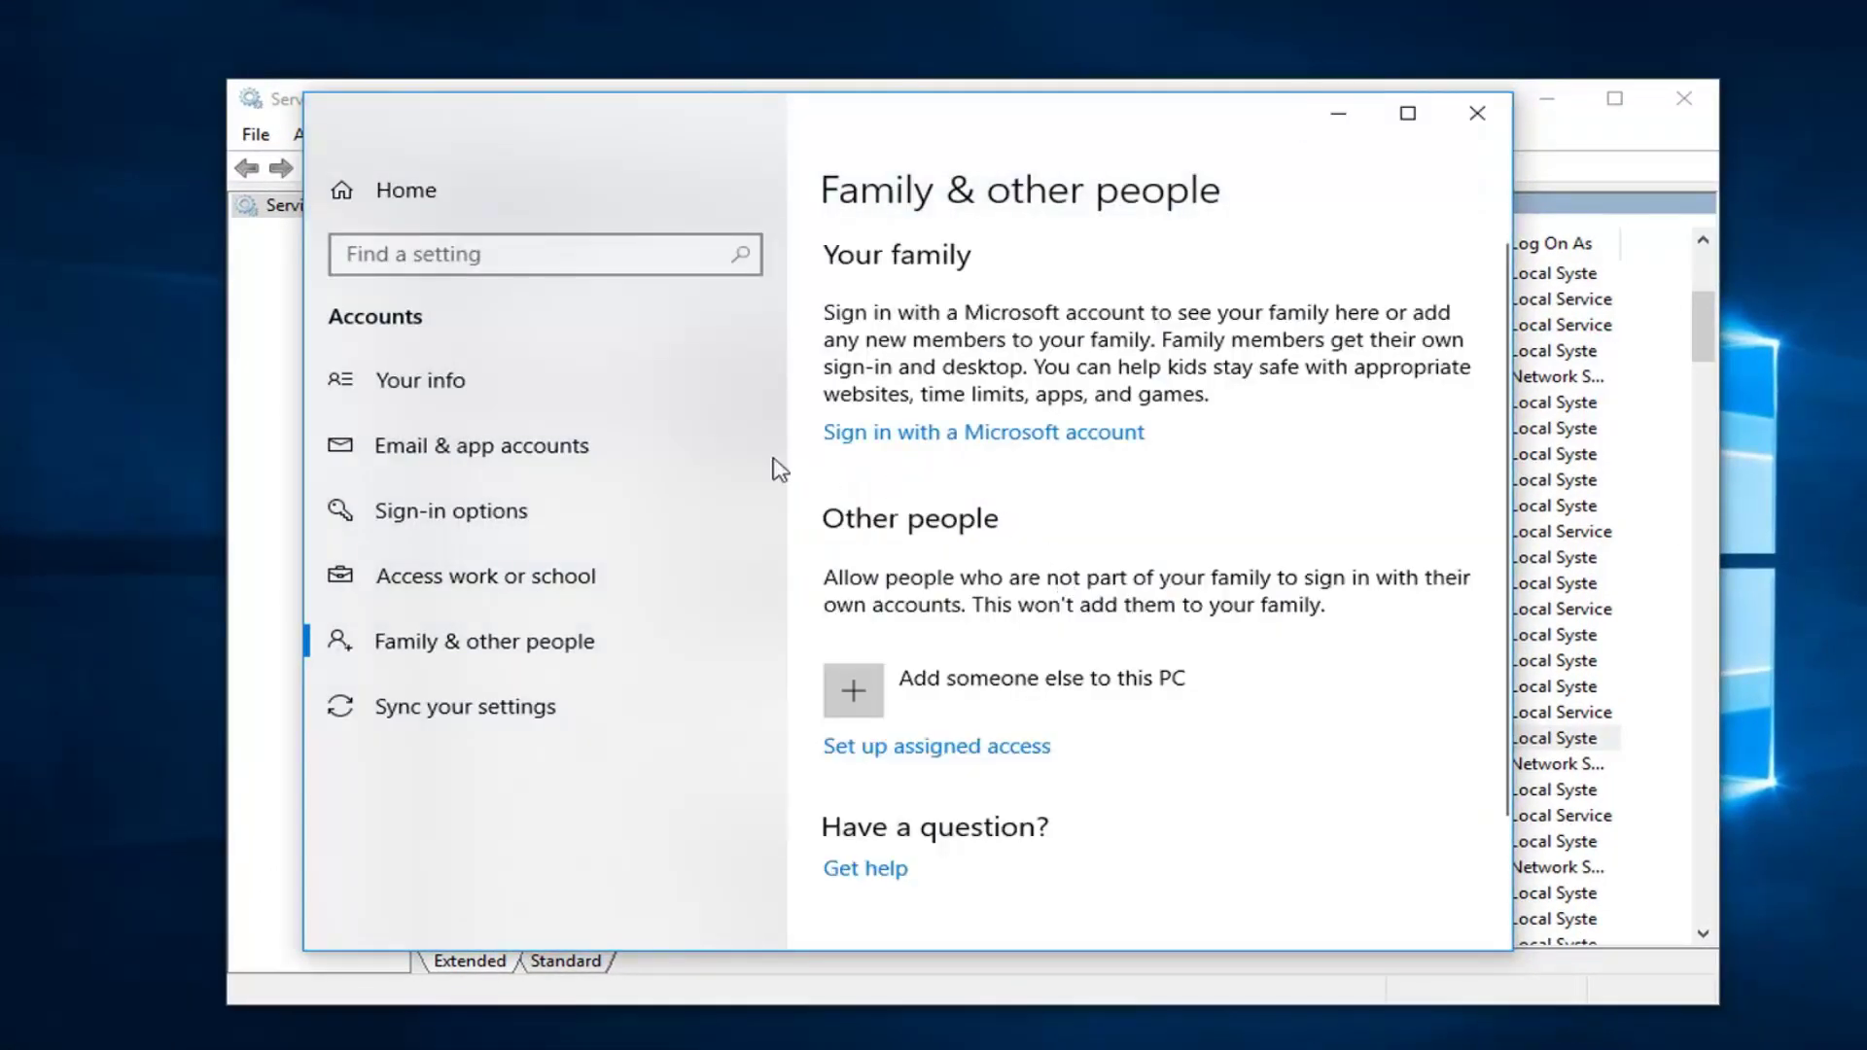
click(404, 389)
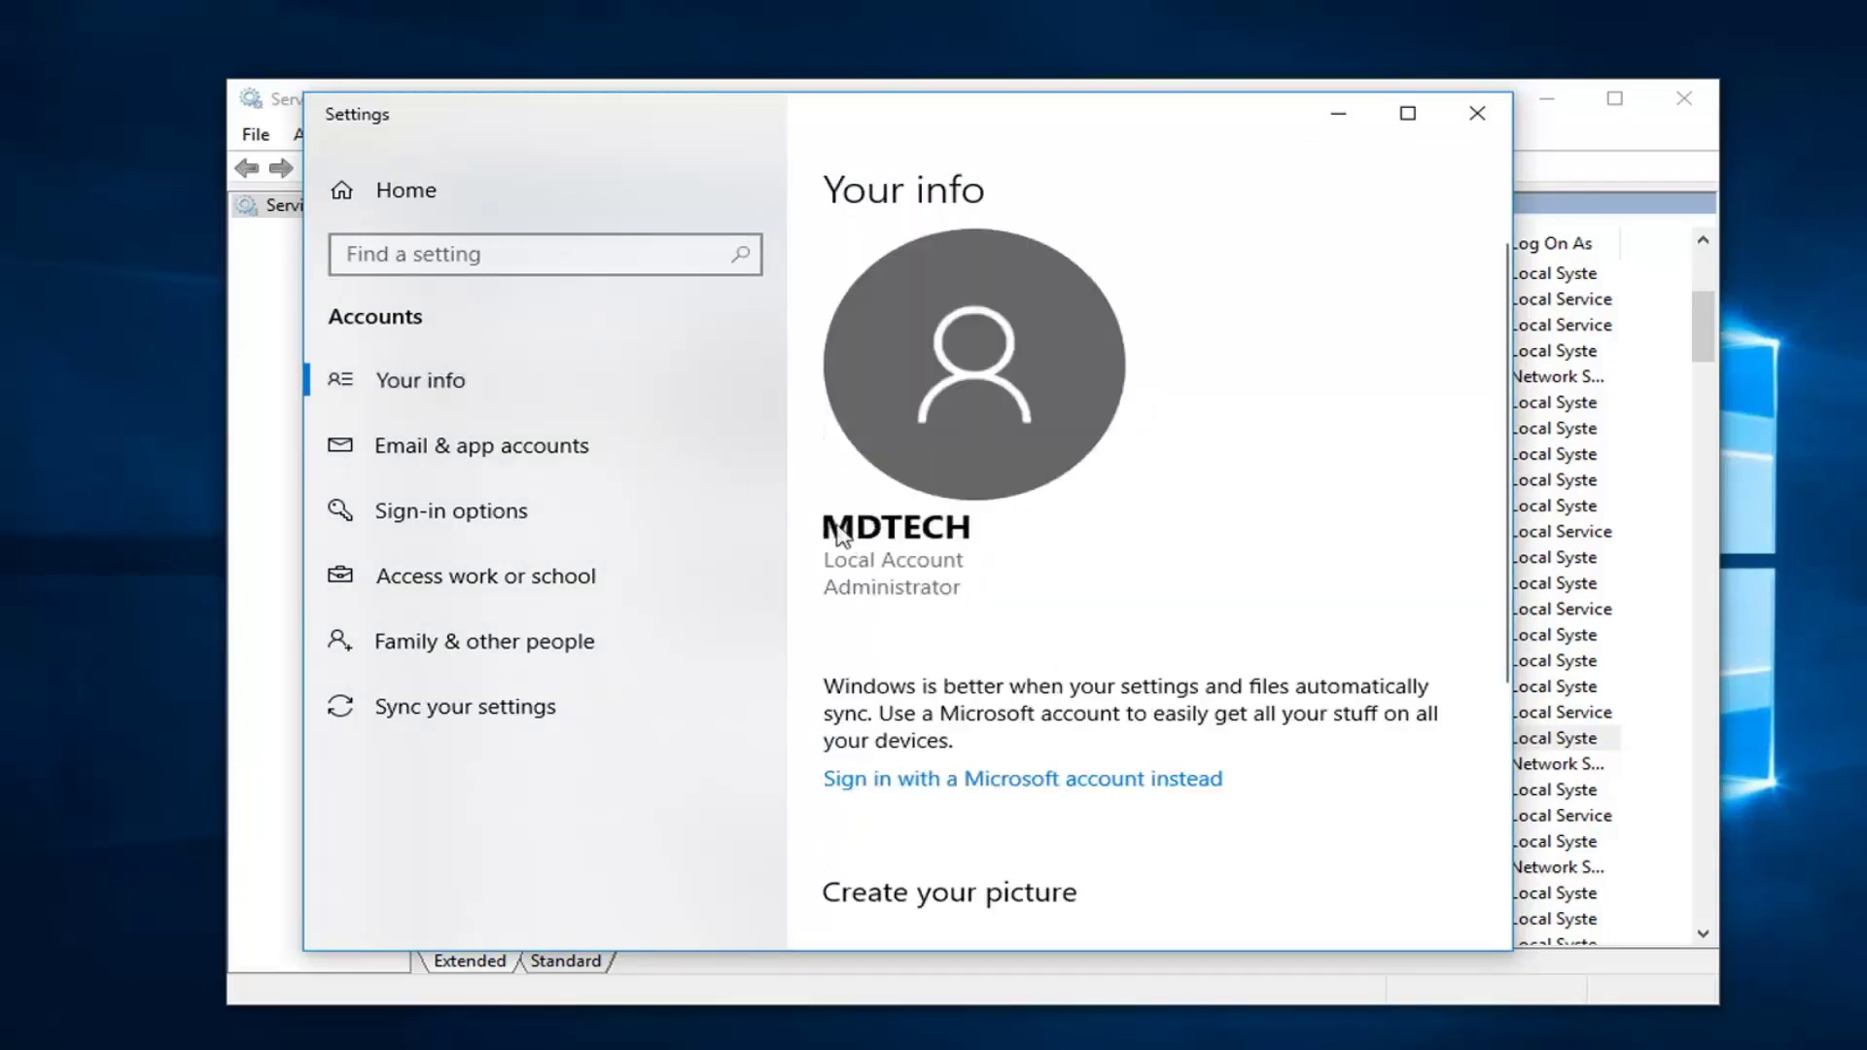
click(1475, 114)
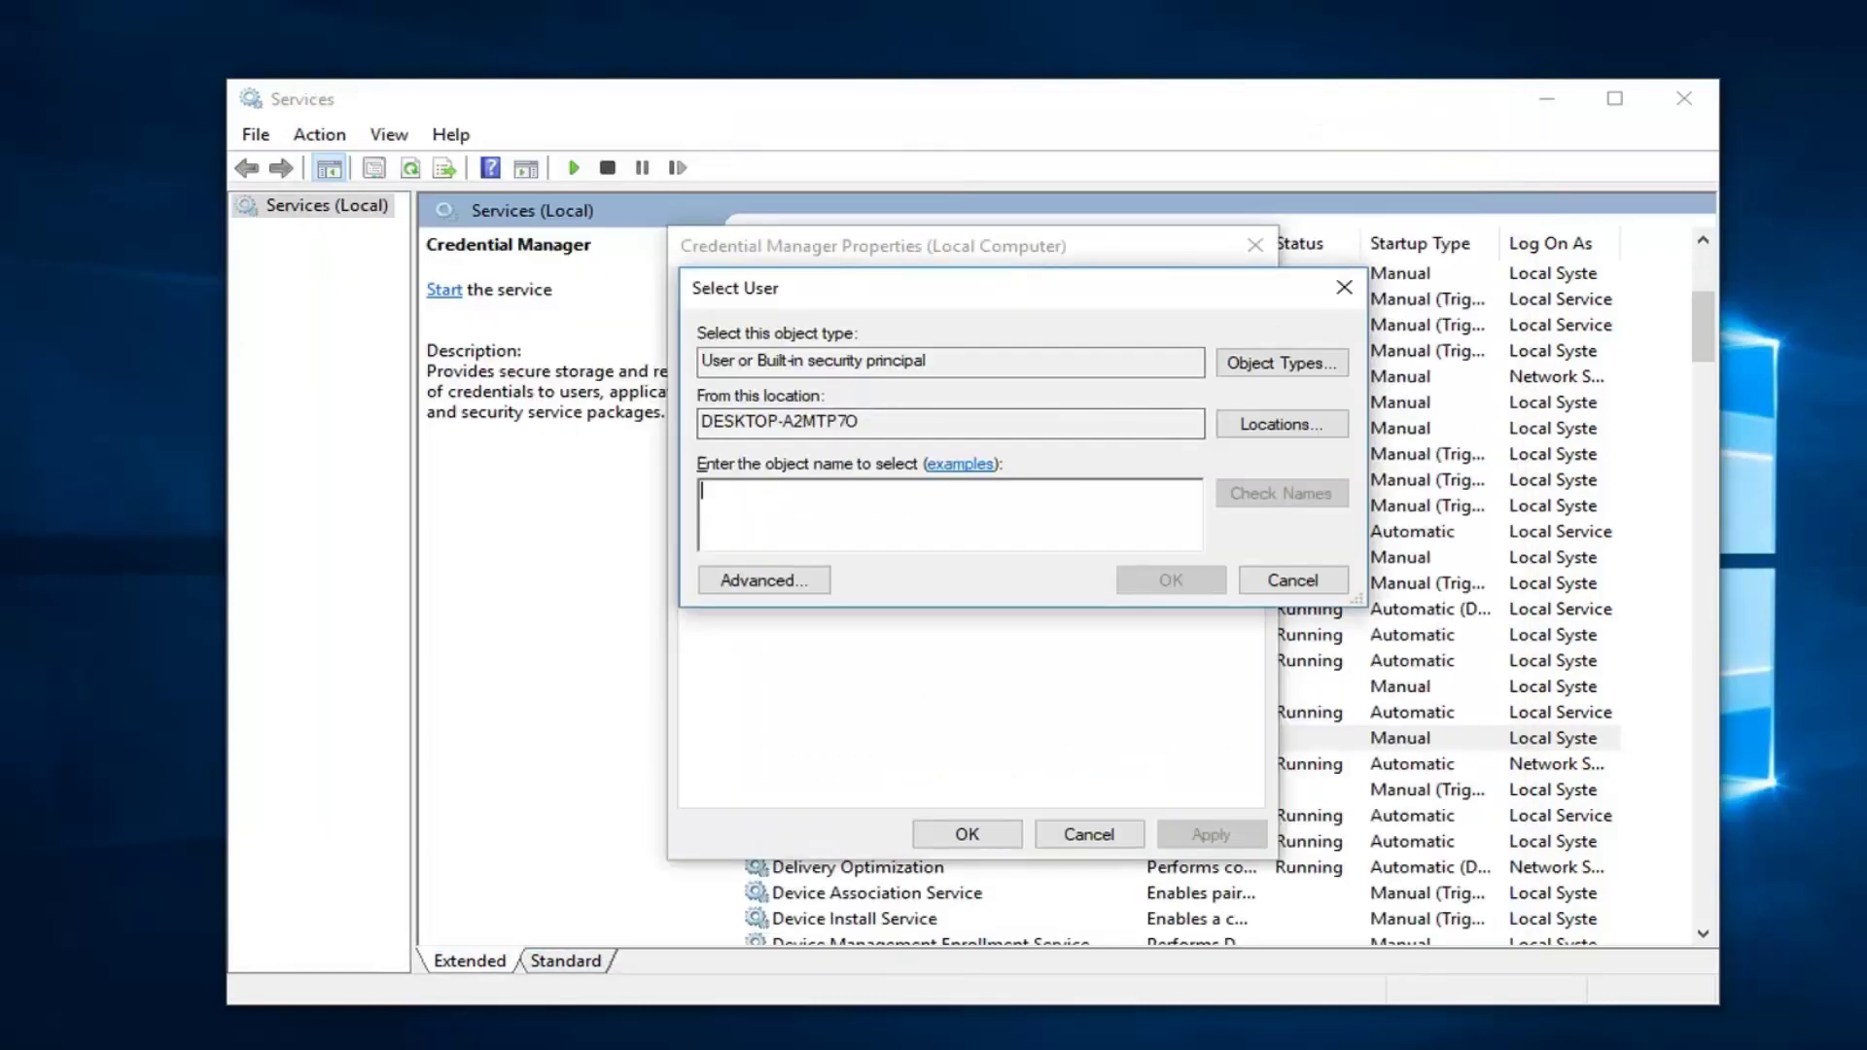
Select the local account MDTECH, verified with Check Names, as the log-on user.
text(MDTECH)
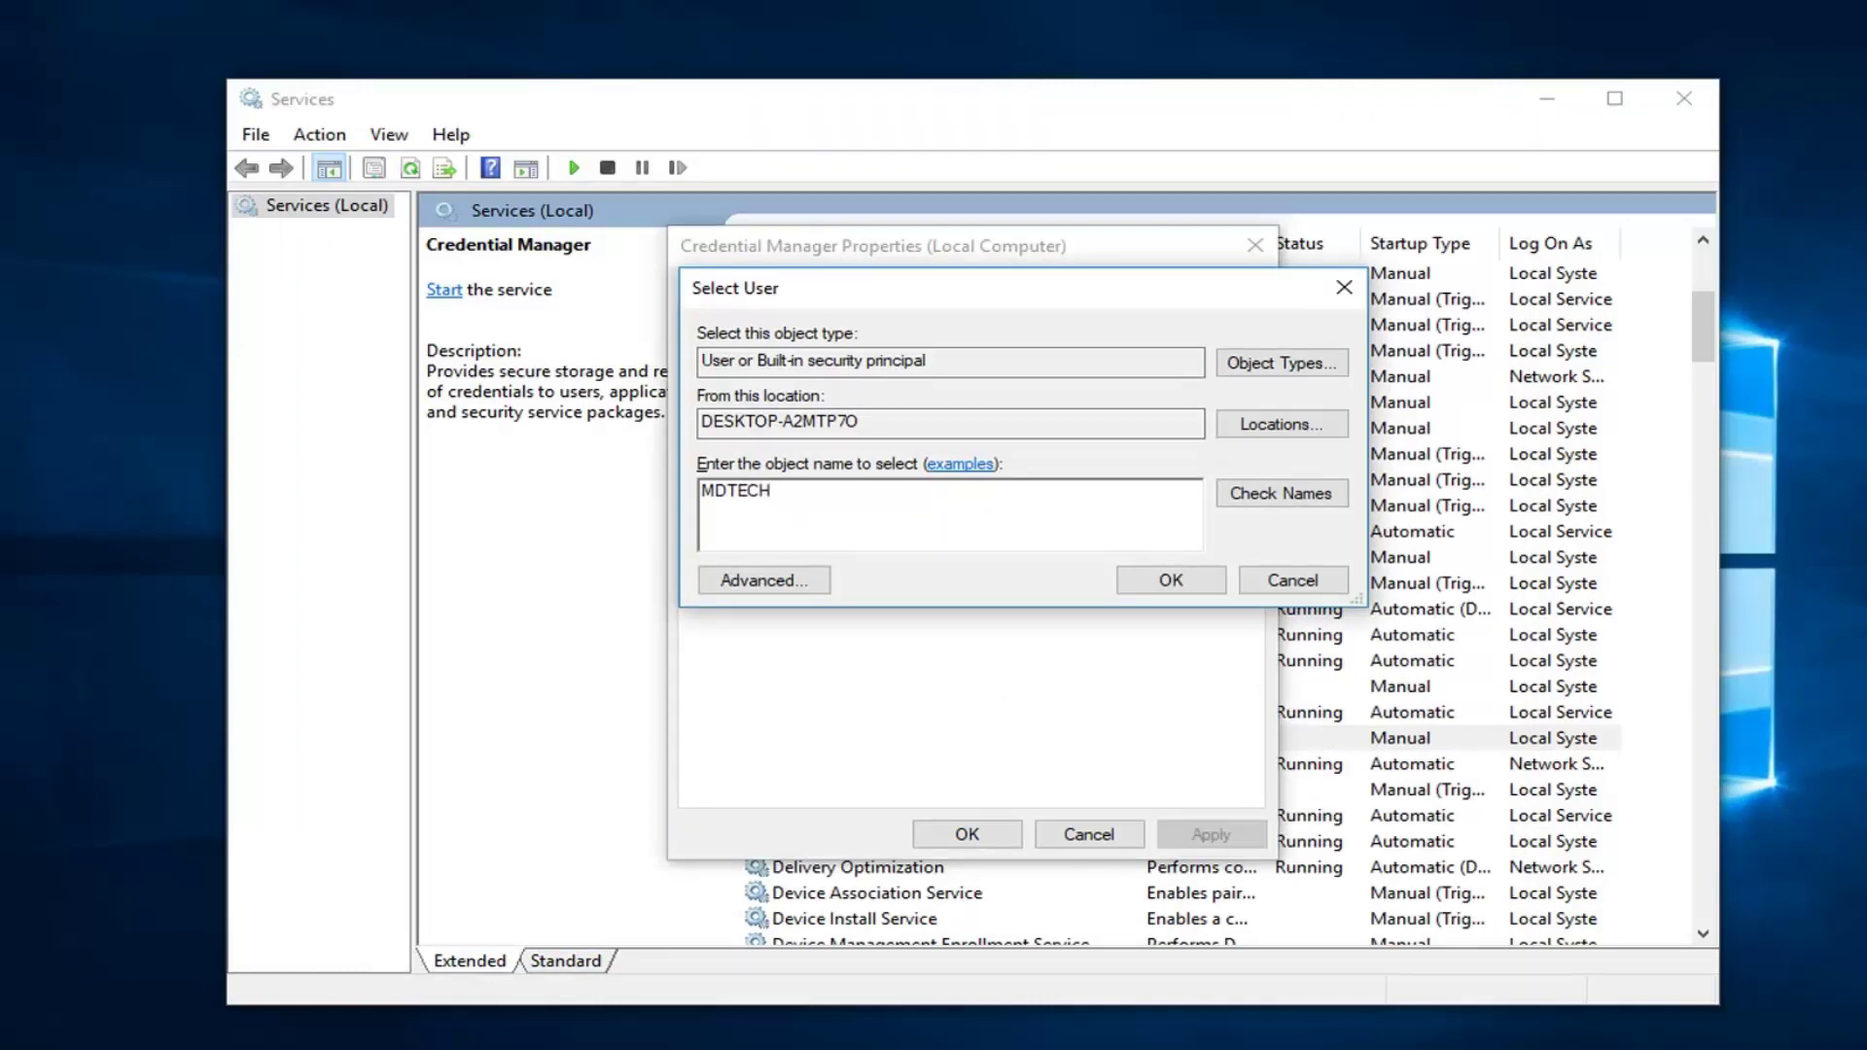
click(1265, 493)
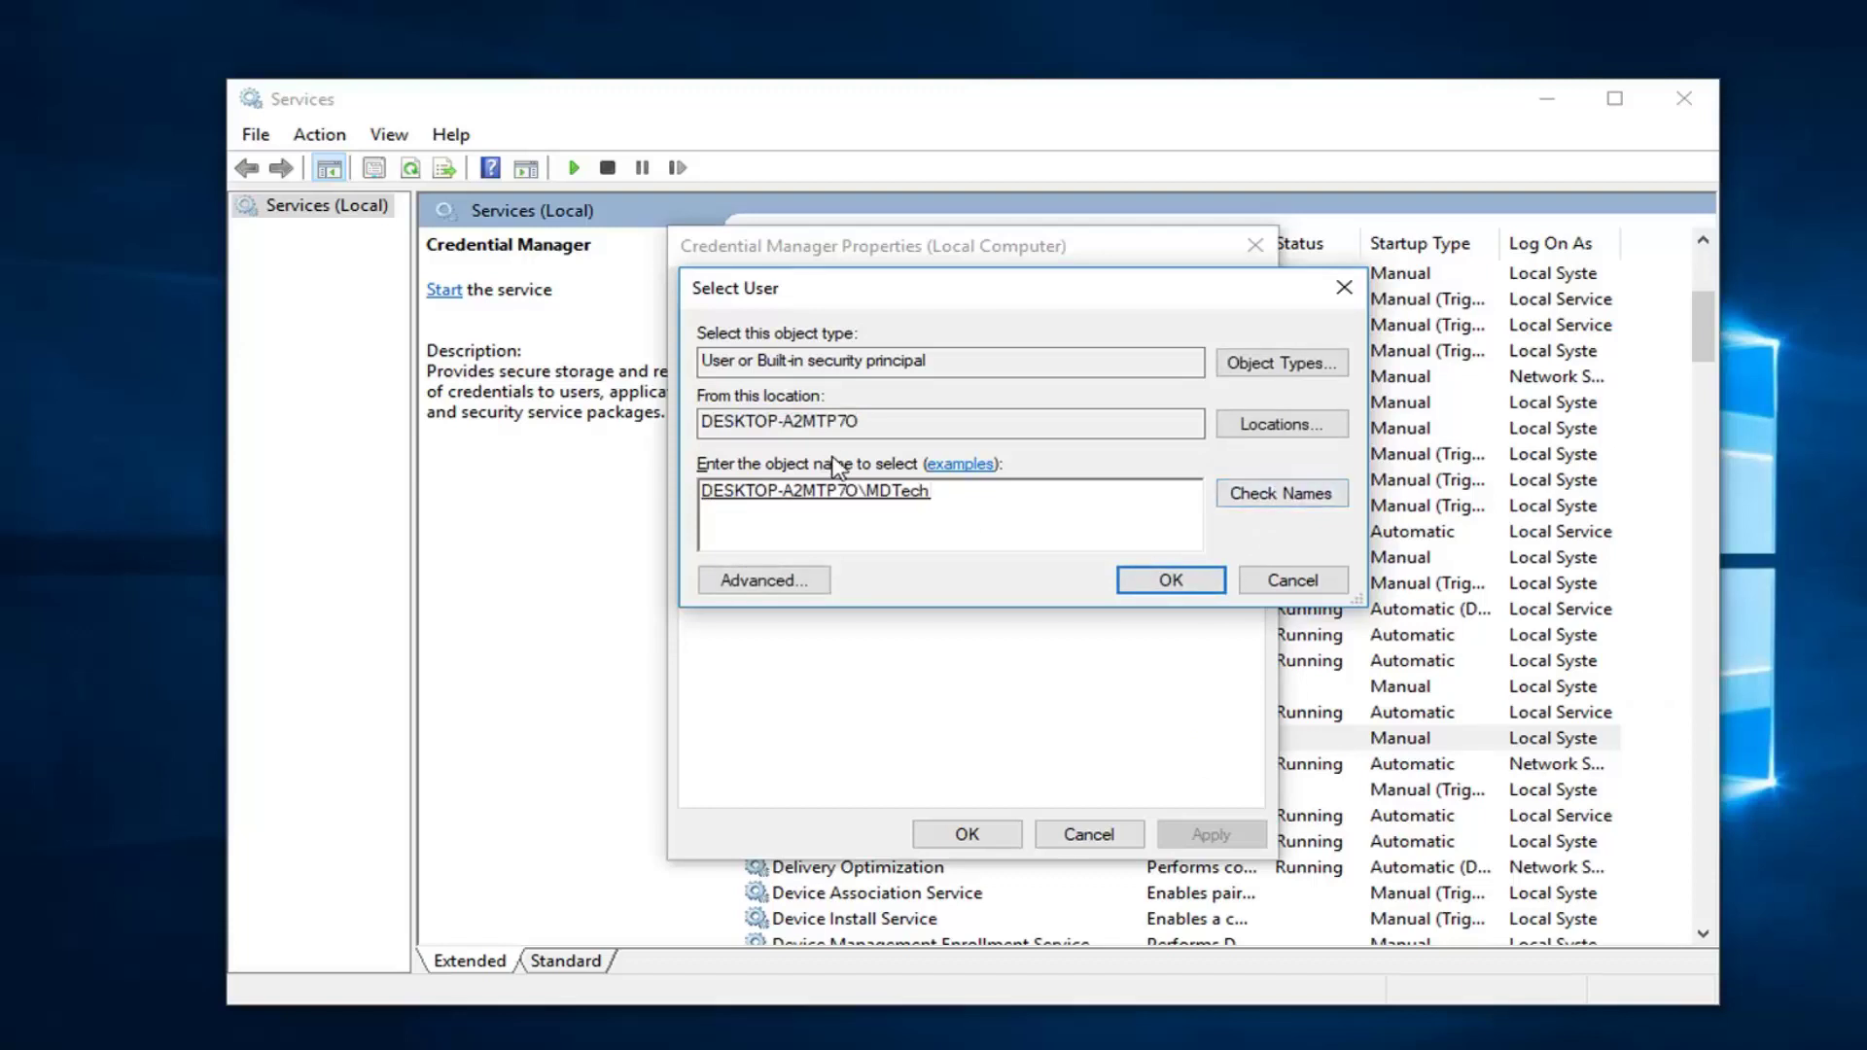
click(1170, 579)
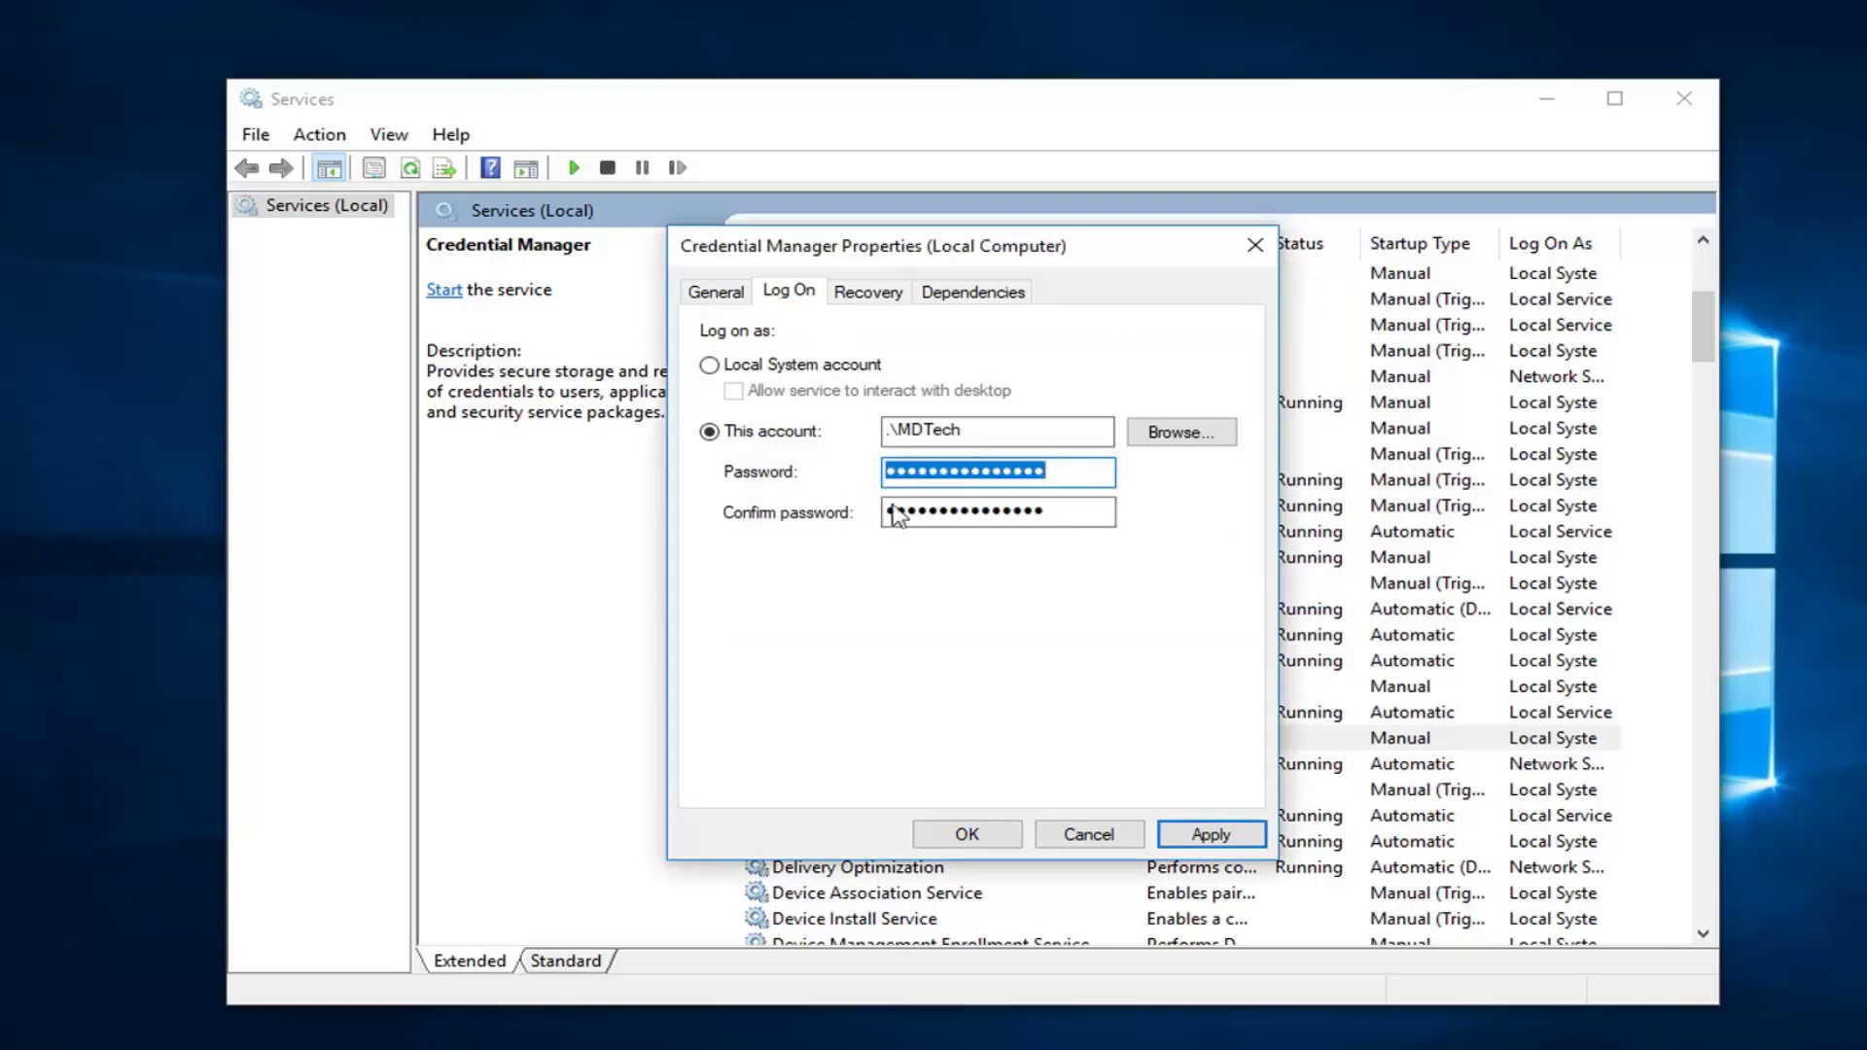
Blank both password fields, apply, and accept the Log On As A Service notice.
key(BackSpace)
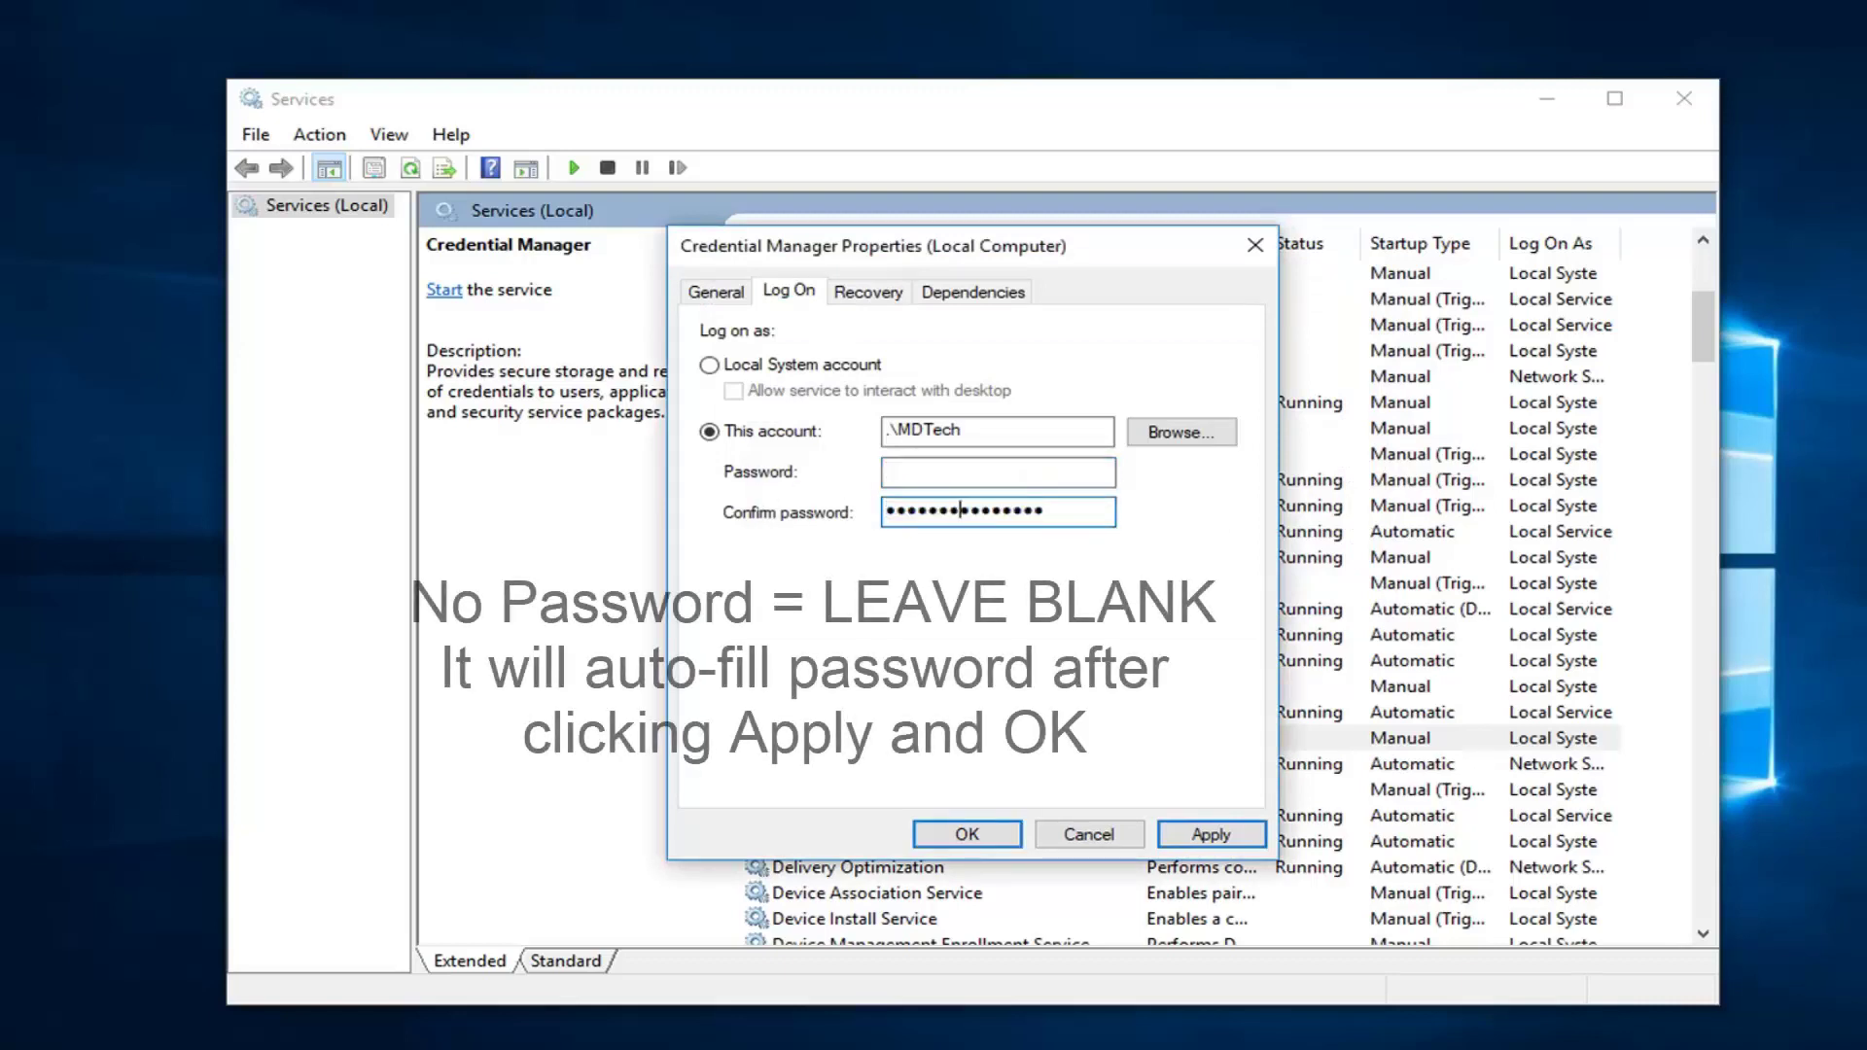
key(Tab)
key(BackSpace)
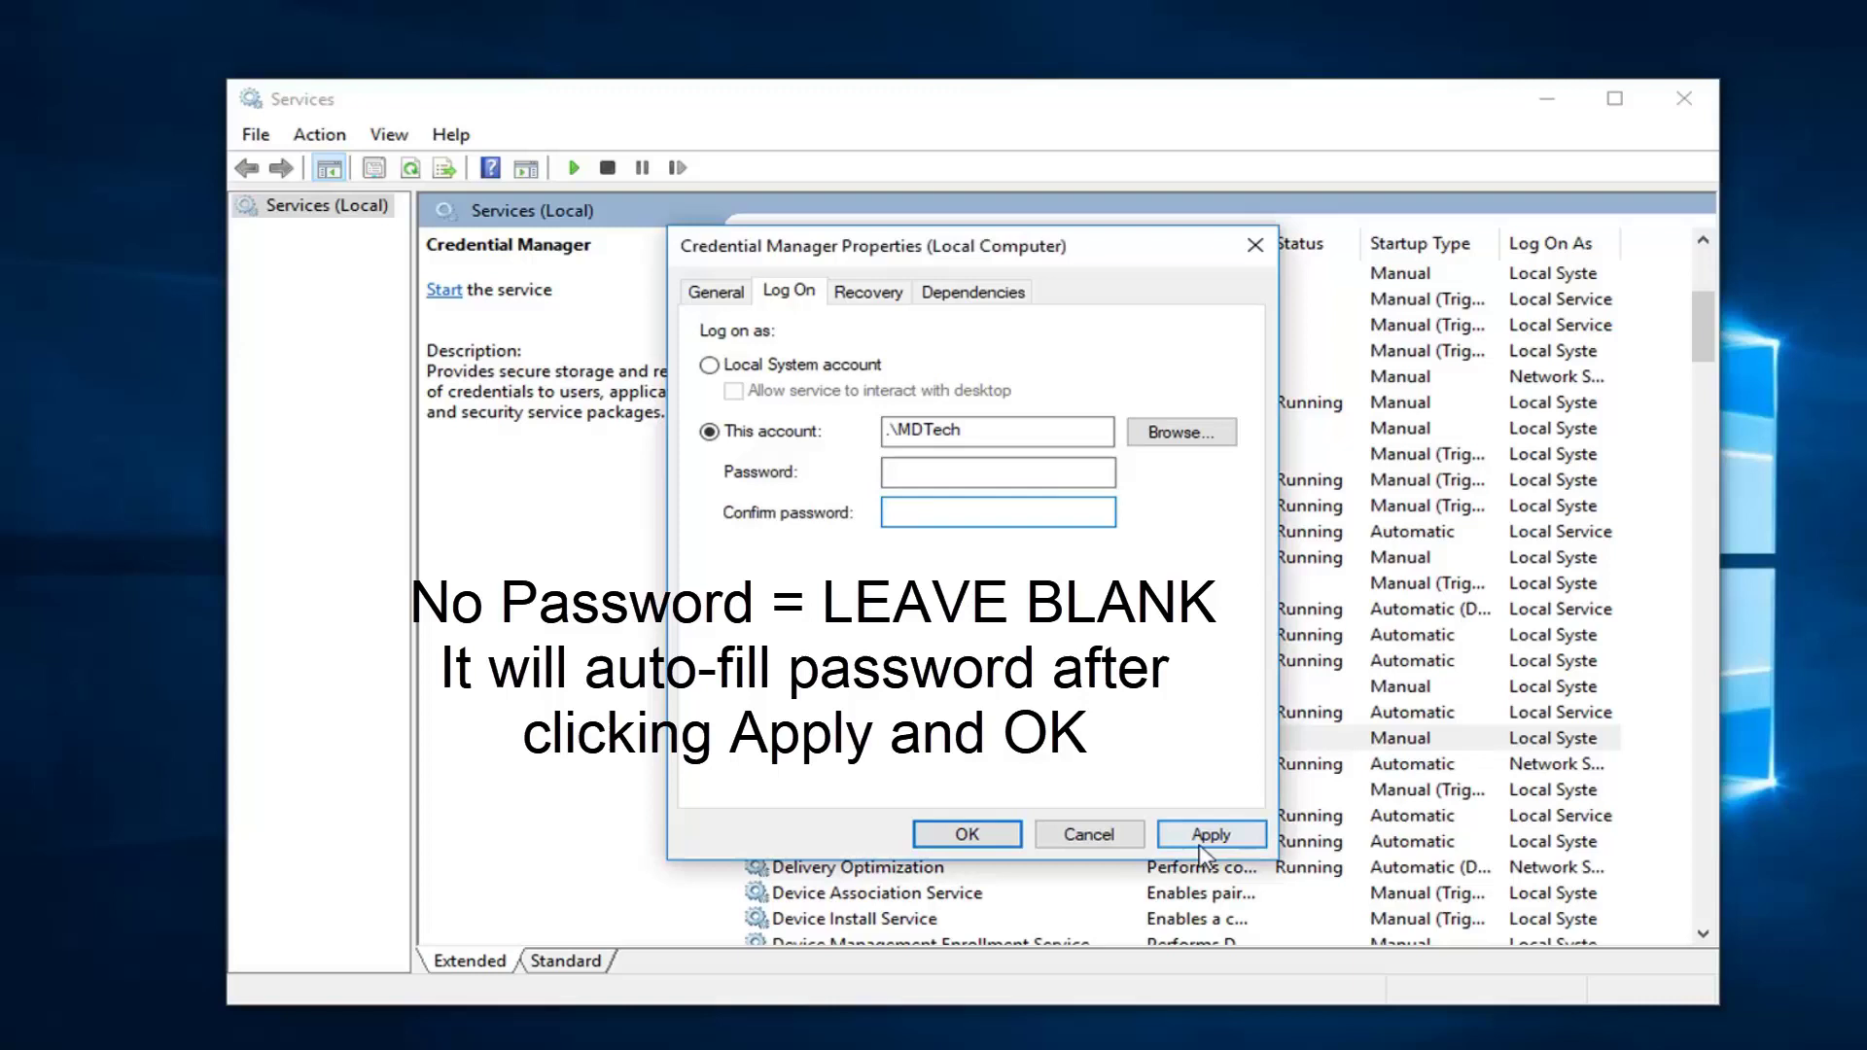
click(957, 833)
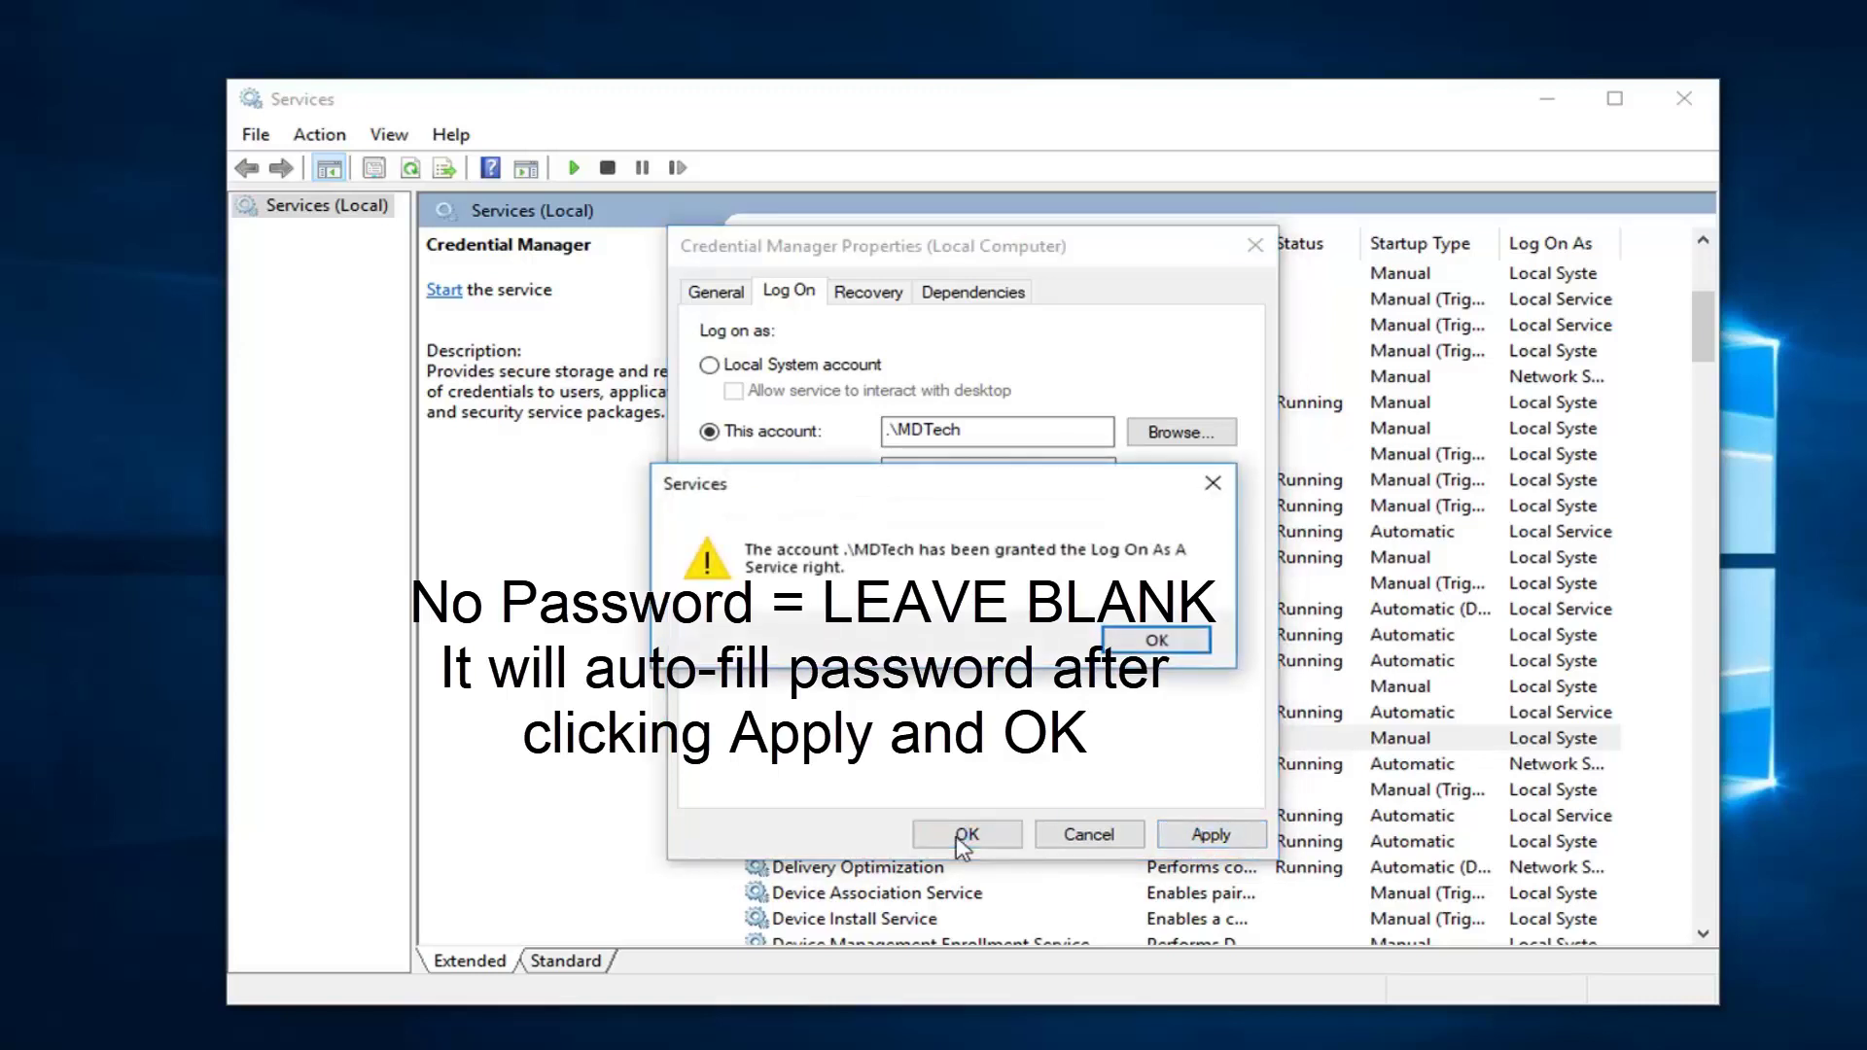
click(1172, 643)
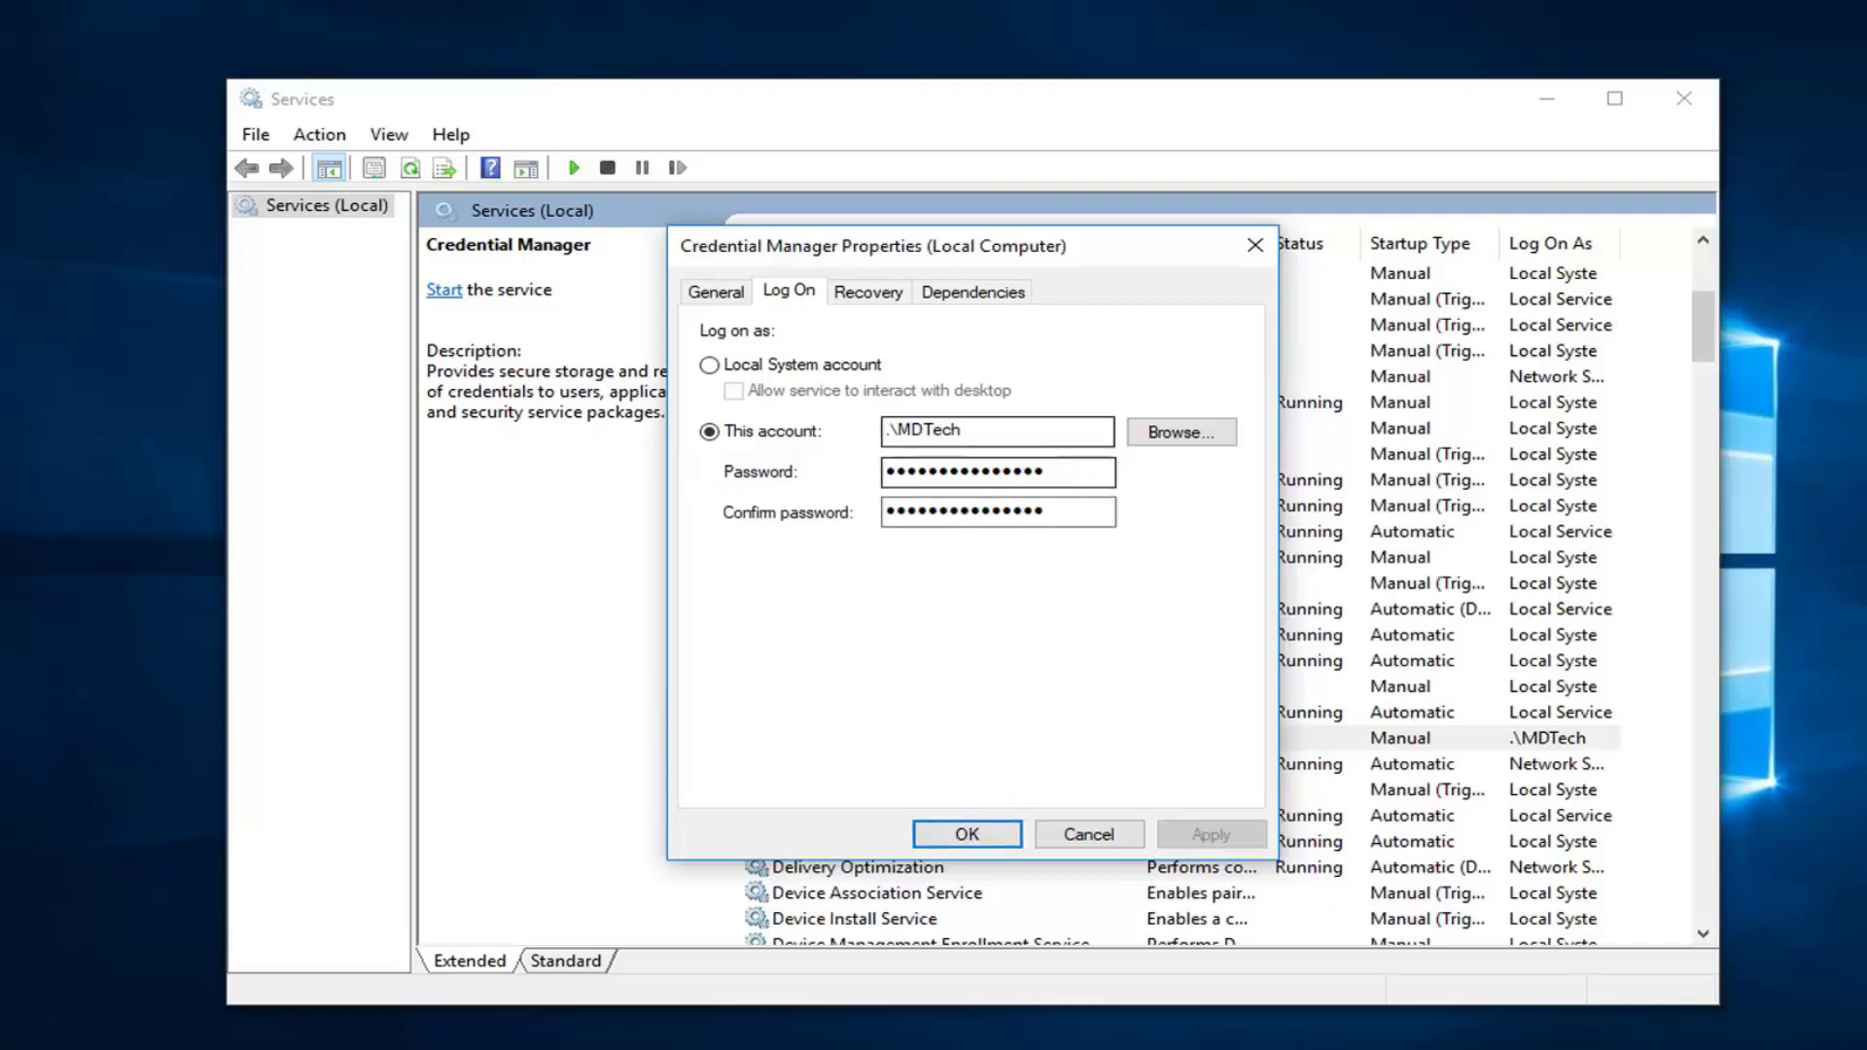
Close Credential Manager's properties with OK, leaving it listed as logging on as .\MDTech.
click(959, 834)
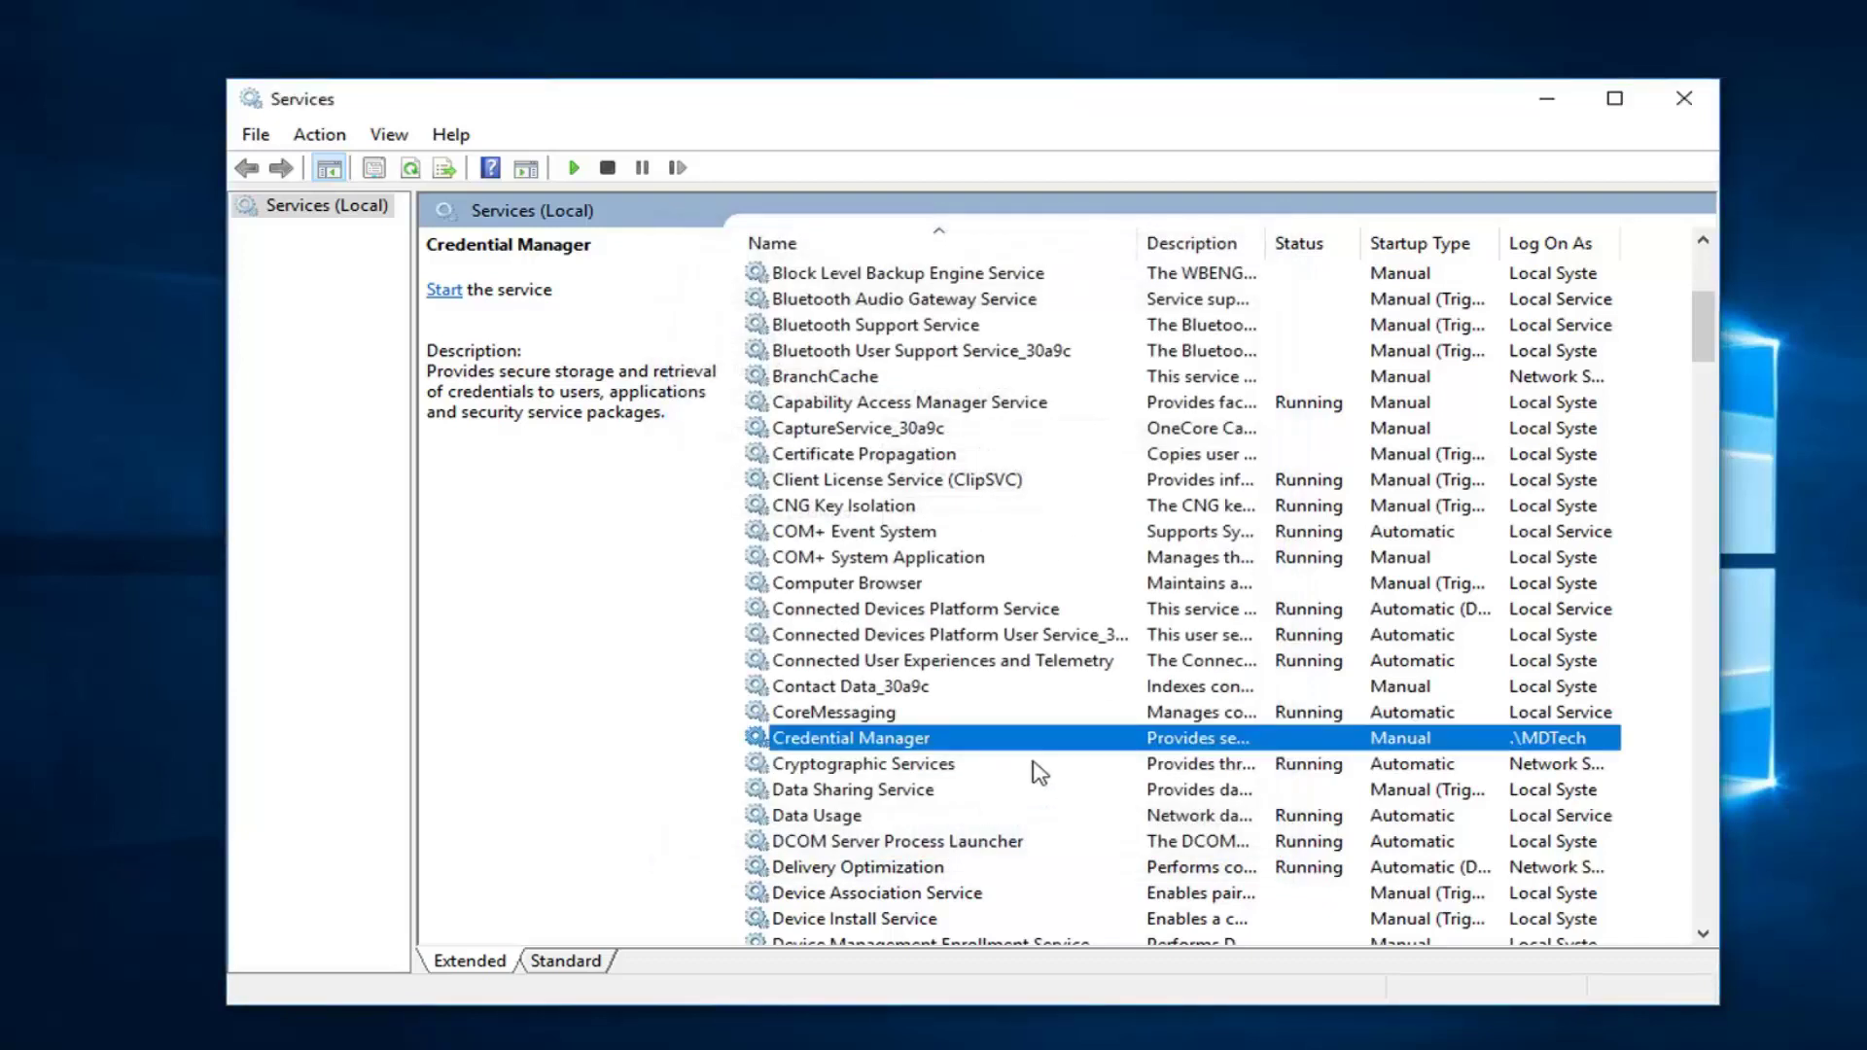